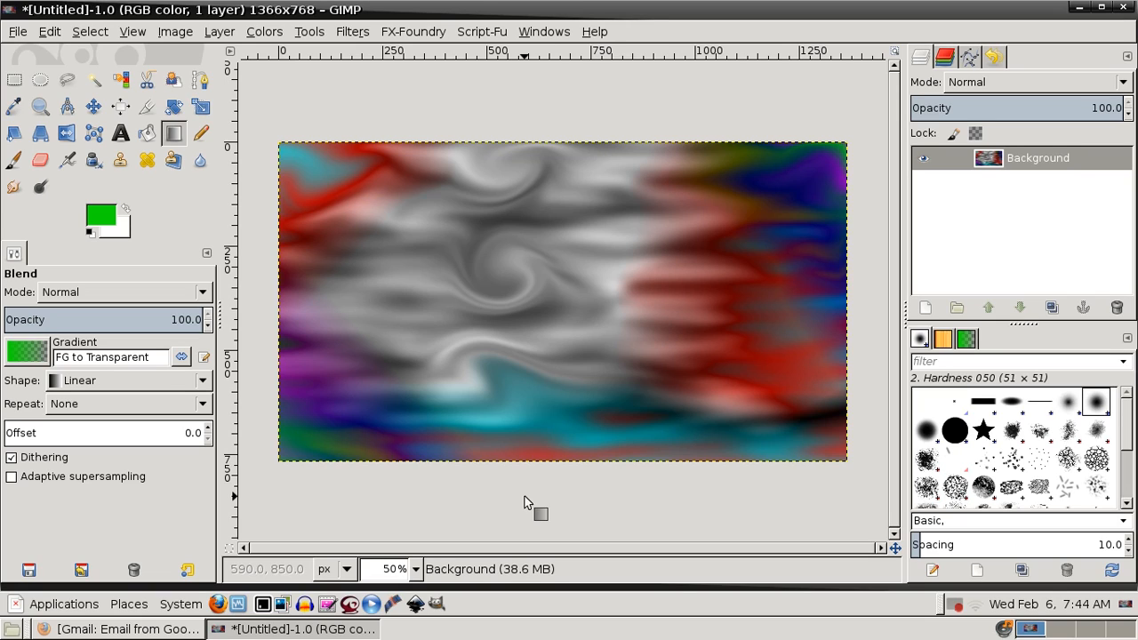
pyautogui.click(927, 308)
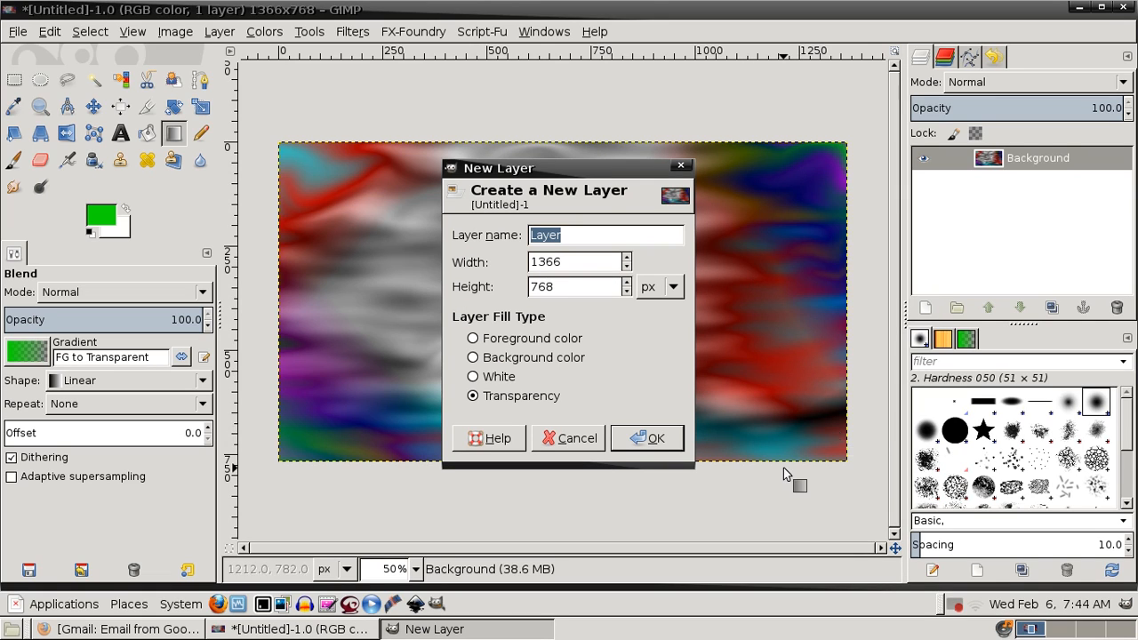
pyautogui.click(570, 261)
pyautogui.moveTo(569, 261); pyautogui.dragTo(525, 261)
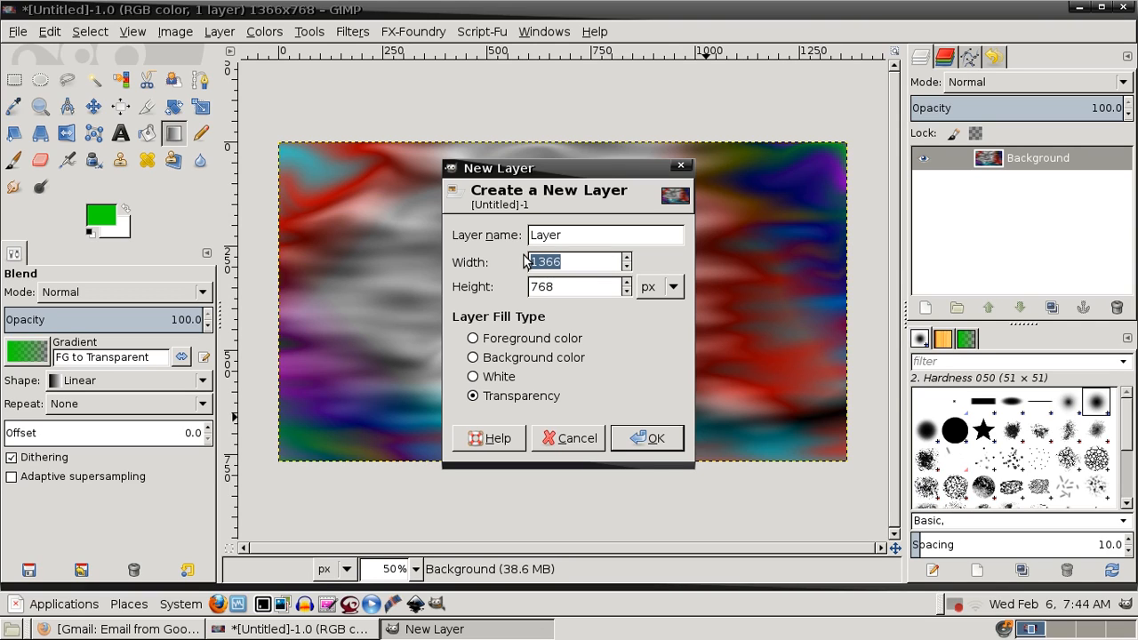
pyautogui.write('400')
pyautogui.moveTo(566, 285); pyautogui.dragTo(521, 290)
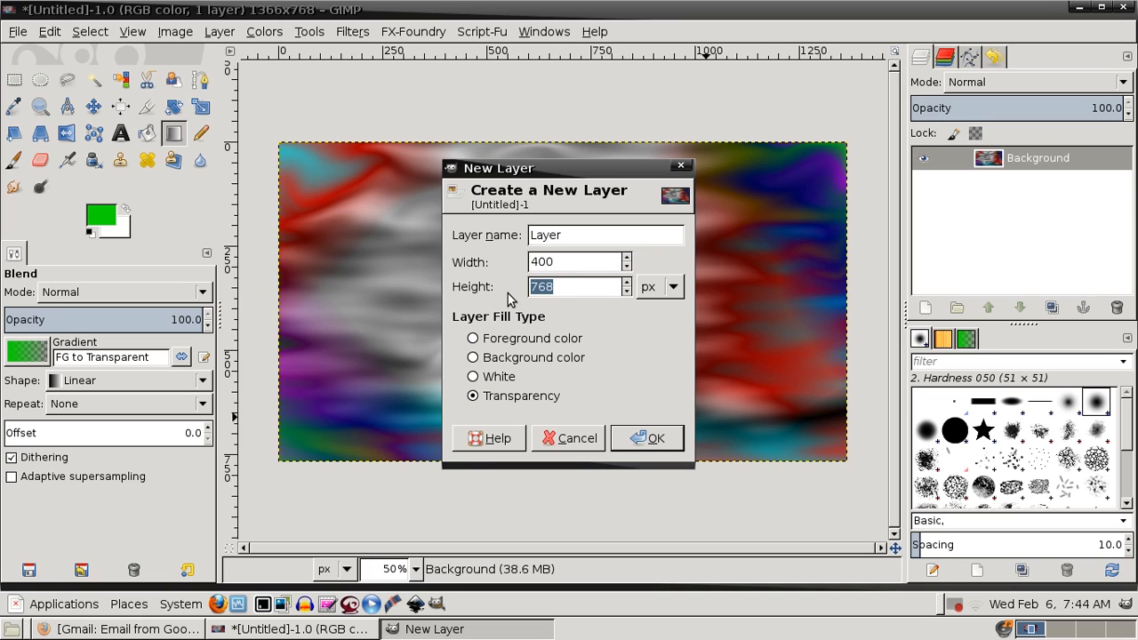
pyautogui.write('400')
pyautogui.click(647, 438)
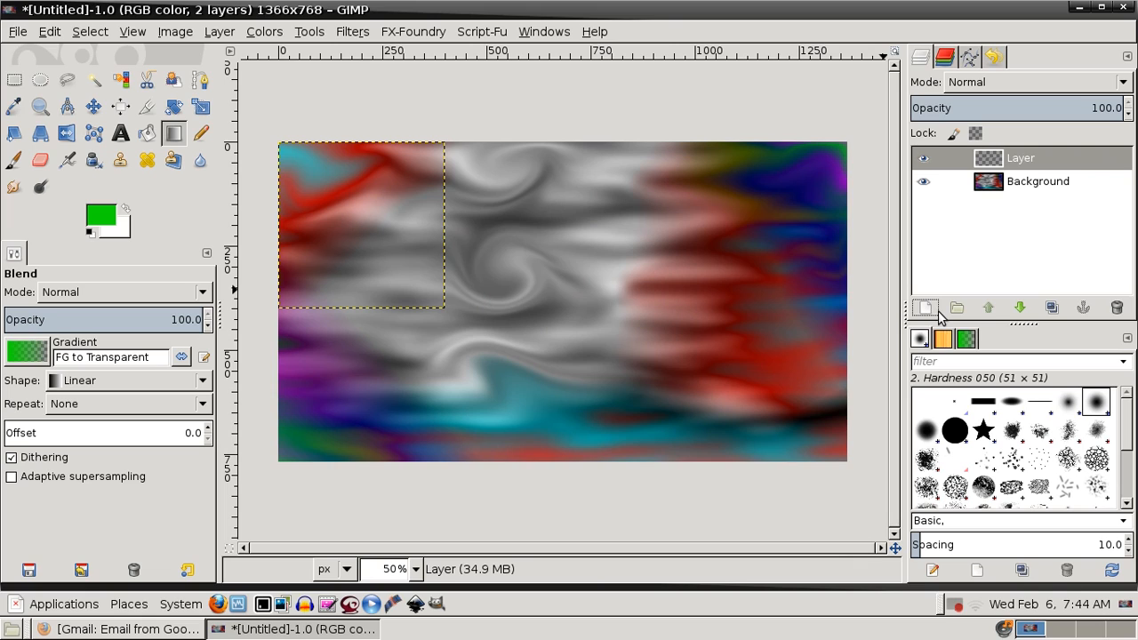
pyautogui.rightClick(990, 166)
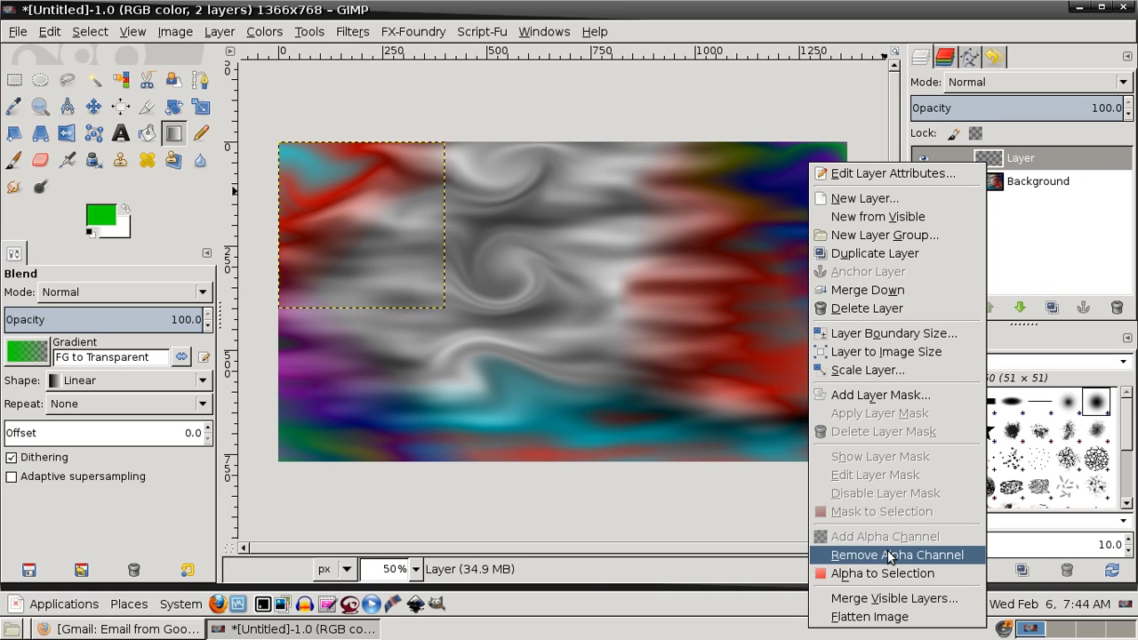
pyautogui.click(1036, 257)
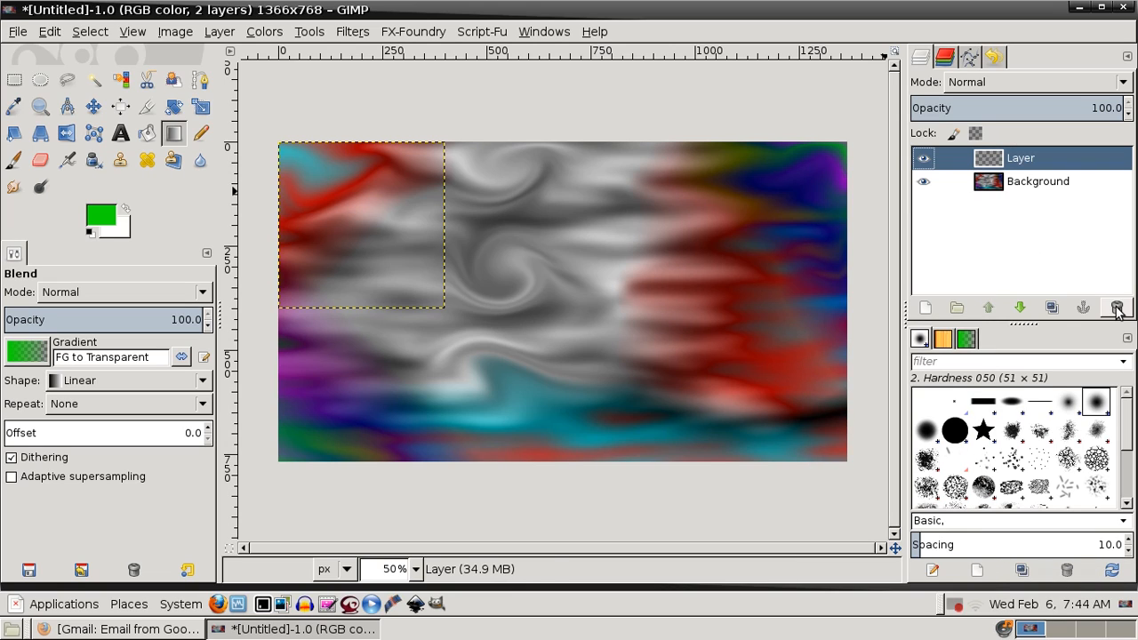
pyautogui.click(1118, 309)
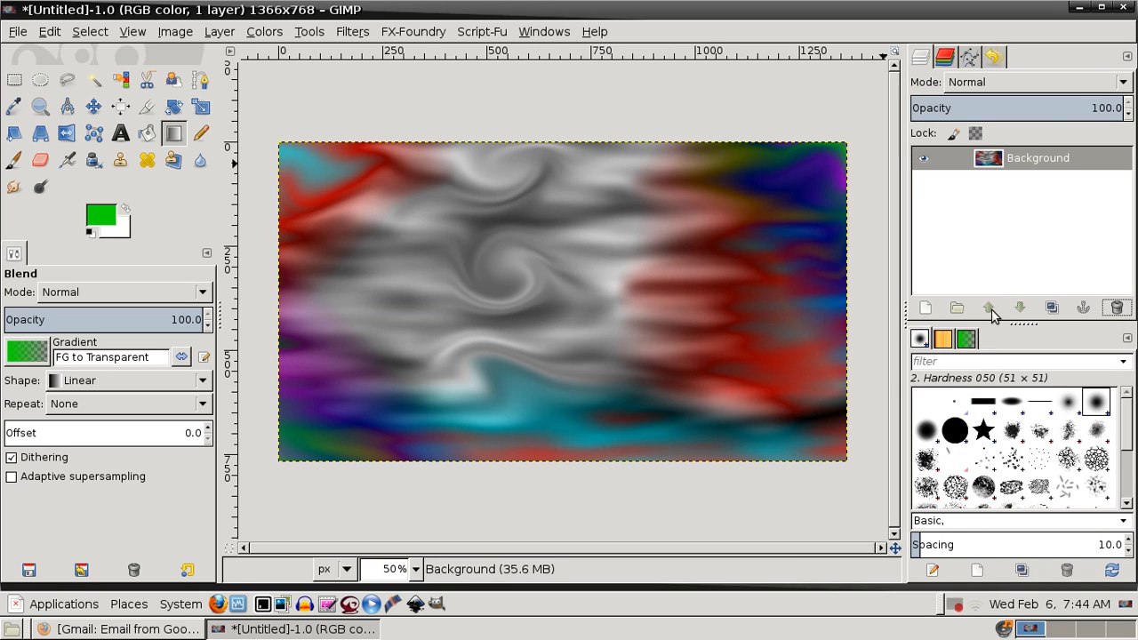
# Step: Begin a new layer named Planet with foreground color fill, and change the foreground color to red fd0707
pyautogui.click(925, 308)
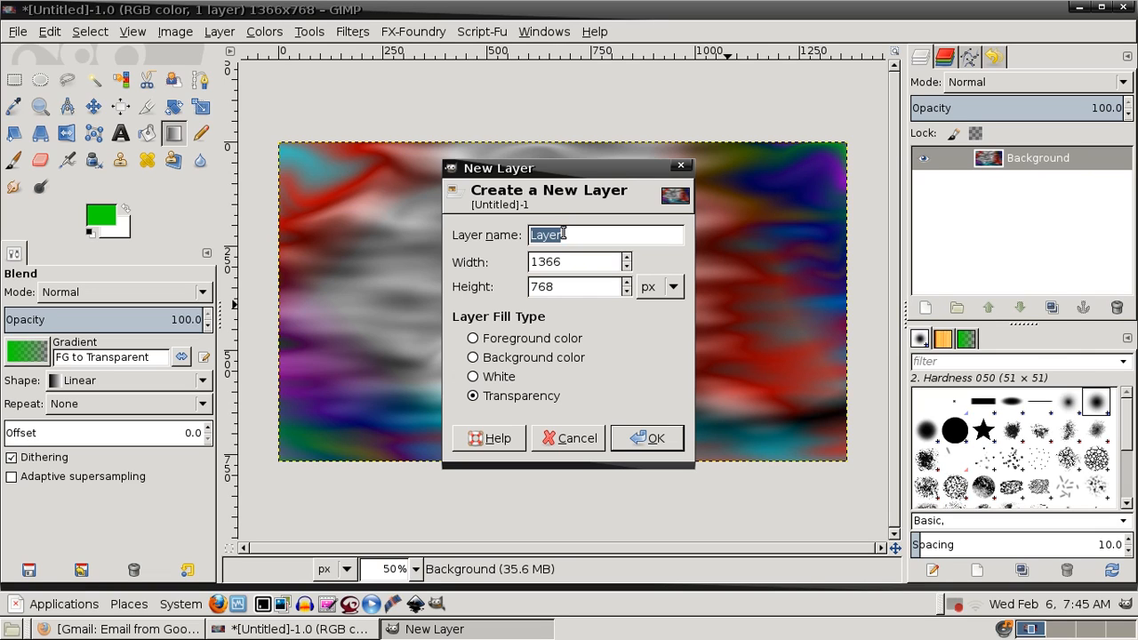
pyautogui.write('Planet')
pyautogui.click(475, 342)
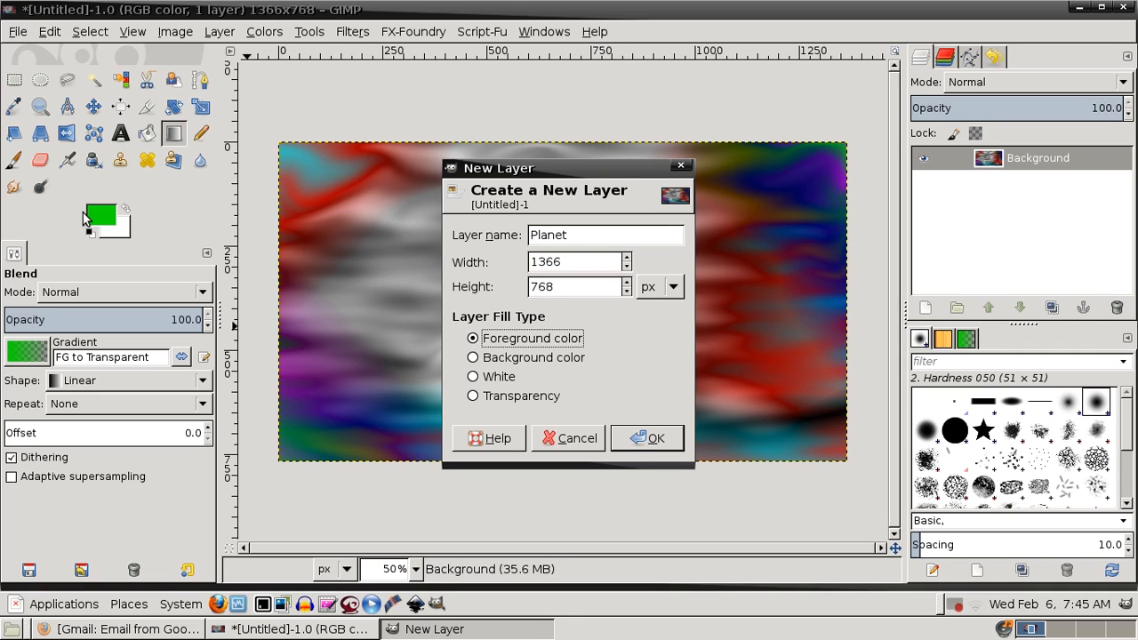
pyautogui.click(89, 215)
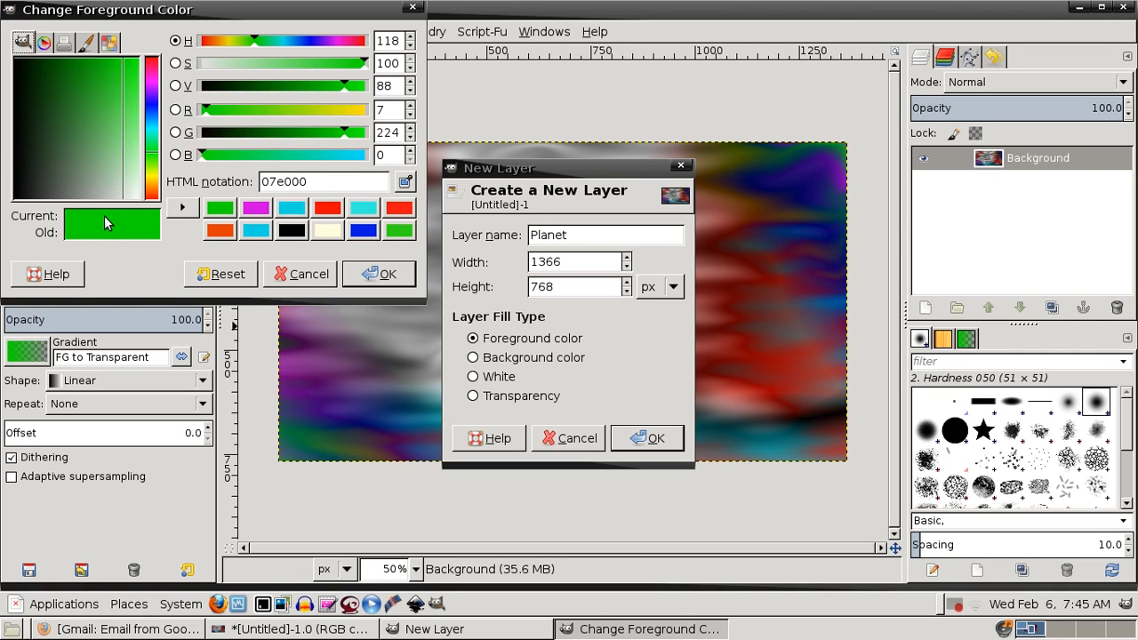
pyautogui.click(316, 210)
pyautogui.click(452, 272)
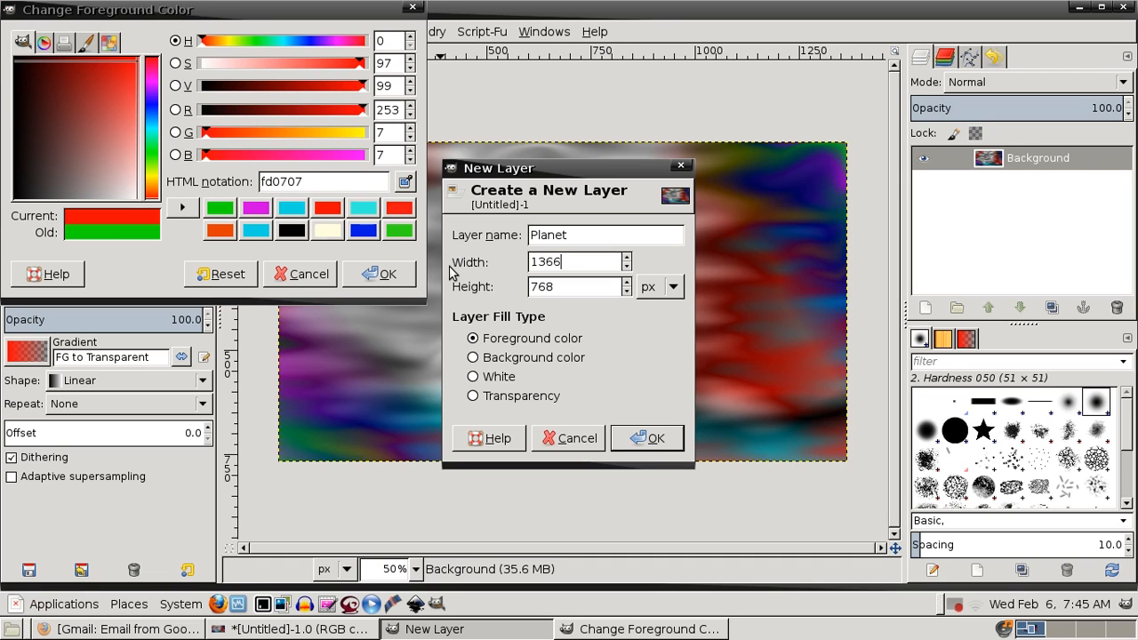
# Step: Set the Planet layer's width and height to 400 px each and create the layer
pyautogui.doubleClick(532, 261)
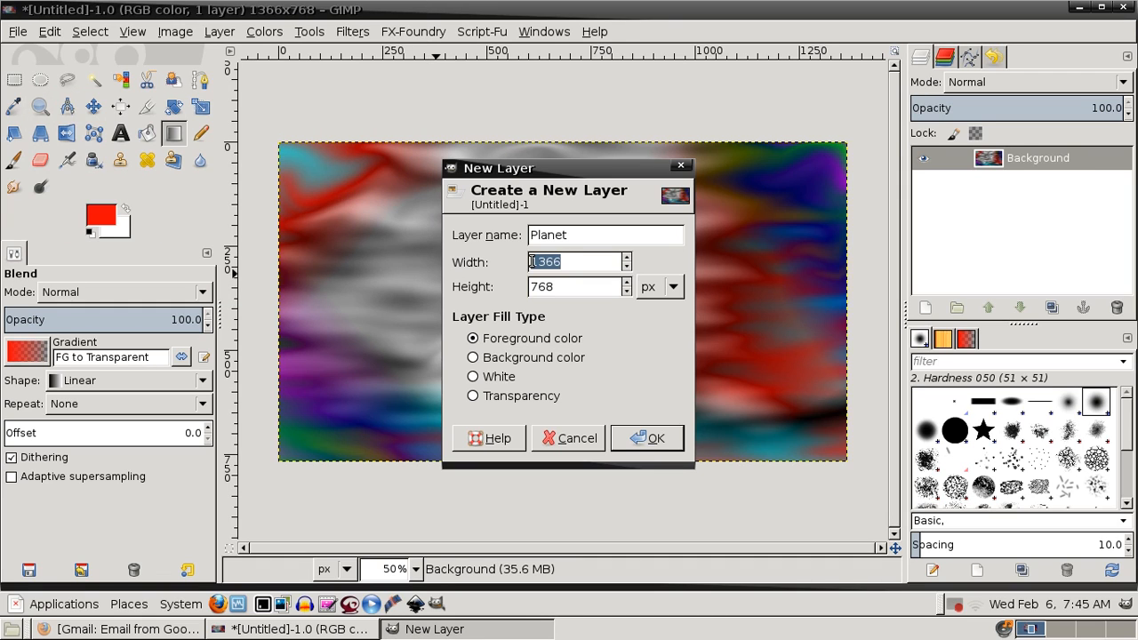
pyautogui.write('400')
pyautogui.press('Tab')
pyautogui.write('4')
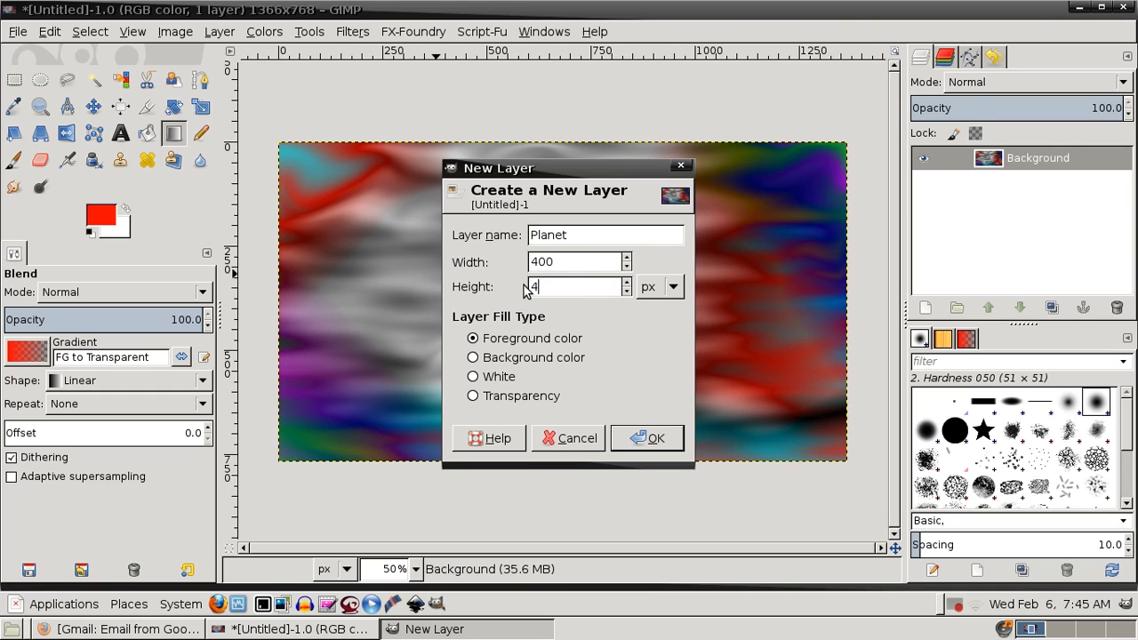
pyautogui.write('00')
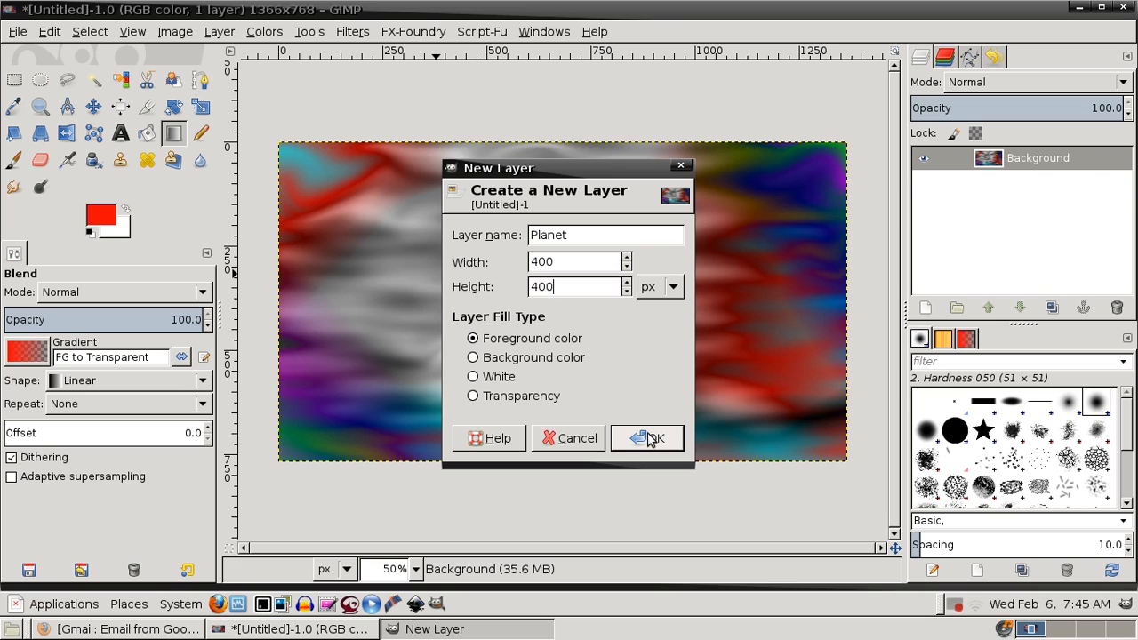
pyautogui.click(650, 440)
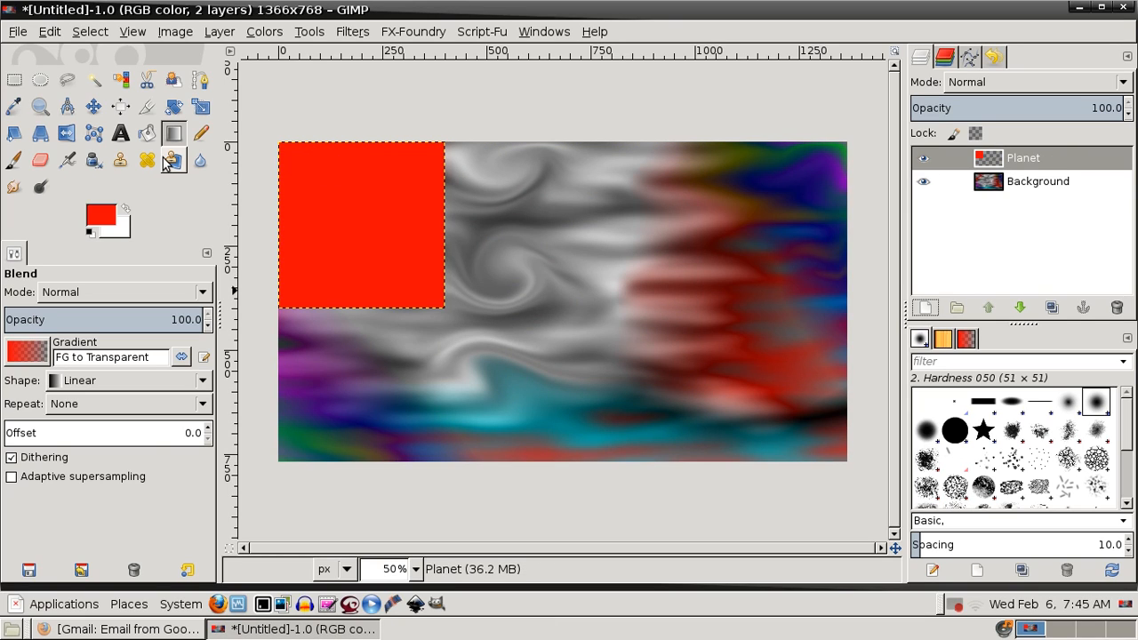
# Step: Choose the FG to BG (RGB) gradient for the Blend tool and set the background color to black 000000
pyautogui.click(27, 352)
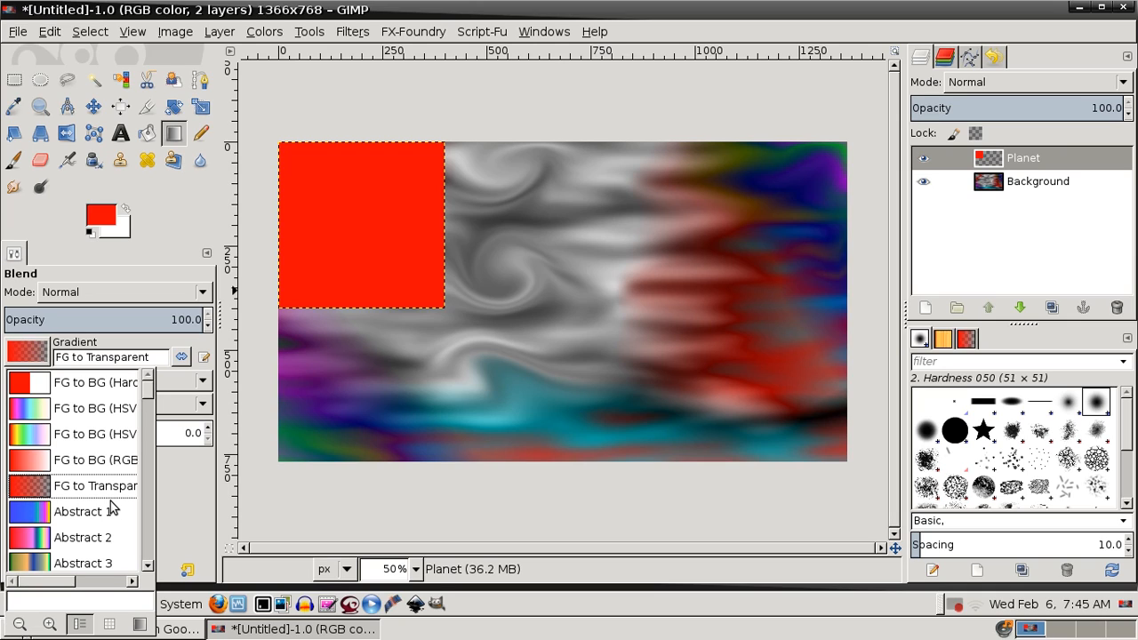
pyautogui.click(95, 460)
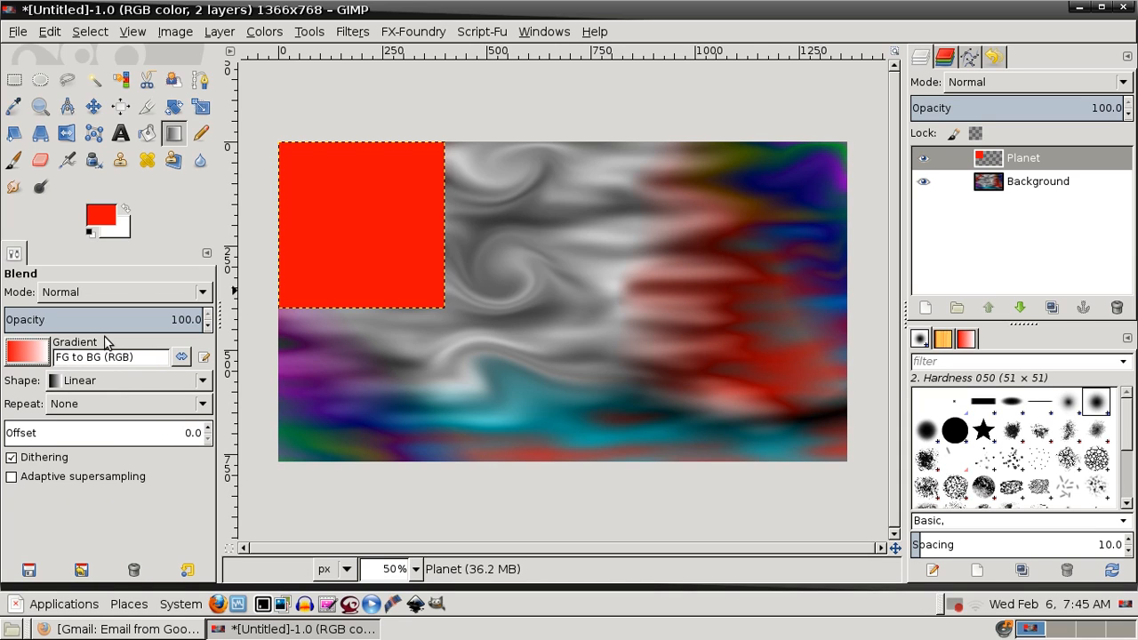
pyautogui.click(120, 229)
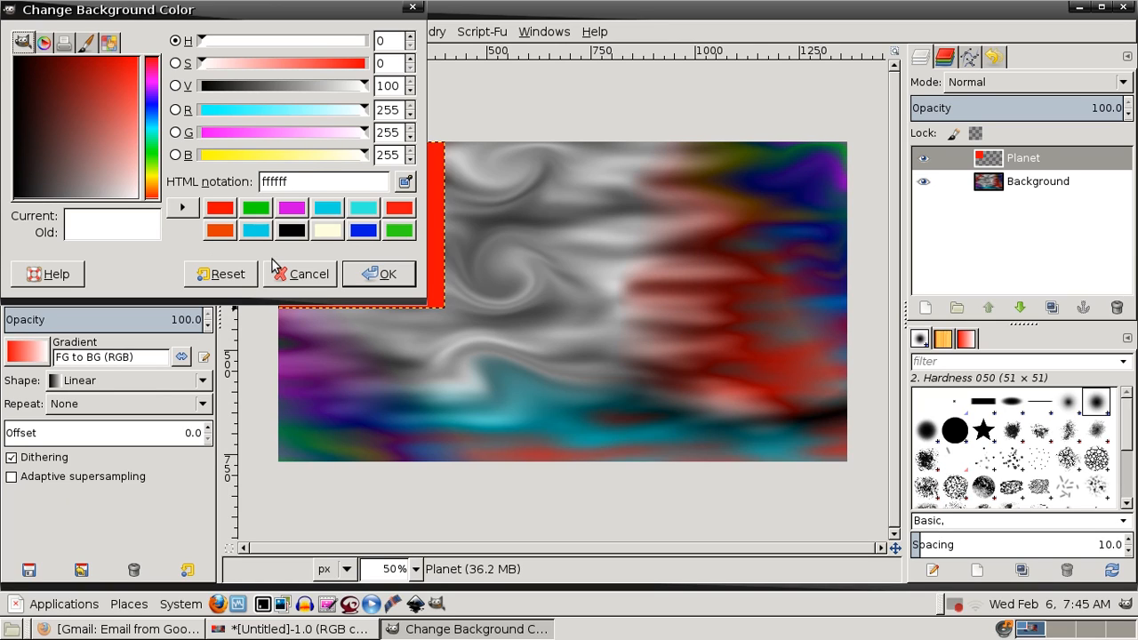
pyautogui.click(292, 230)
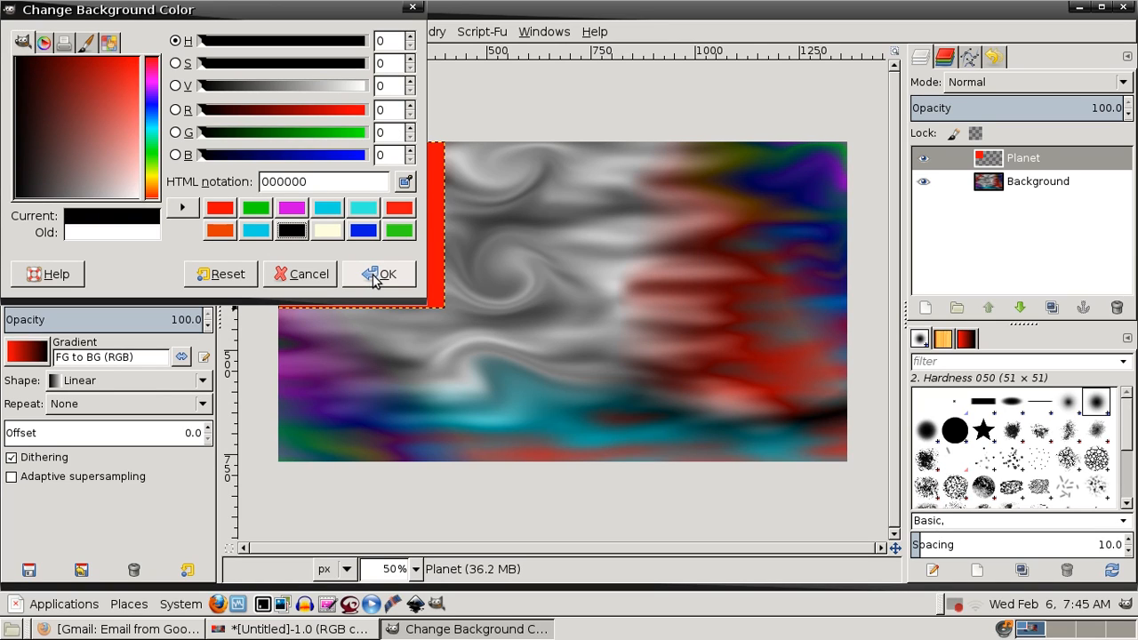
pyautogui.click(380, 274)
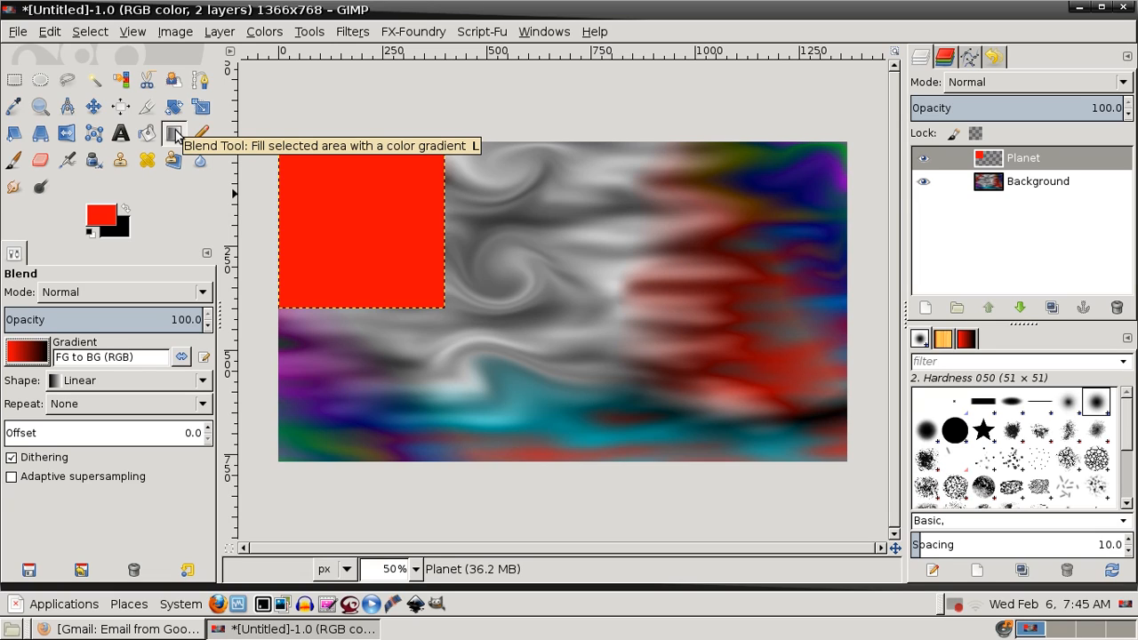
# Step: Fill the Planet layer with a diagonal red-to-black linear gradient, leaving only its lower-right corner black
pyautogui.moveTo(281, 145); pyautogui.dragTo(400, 268)
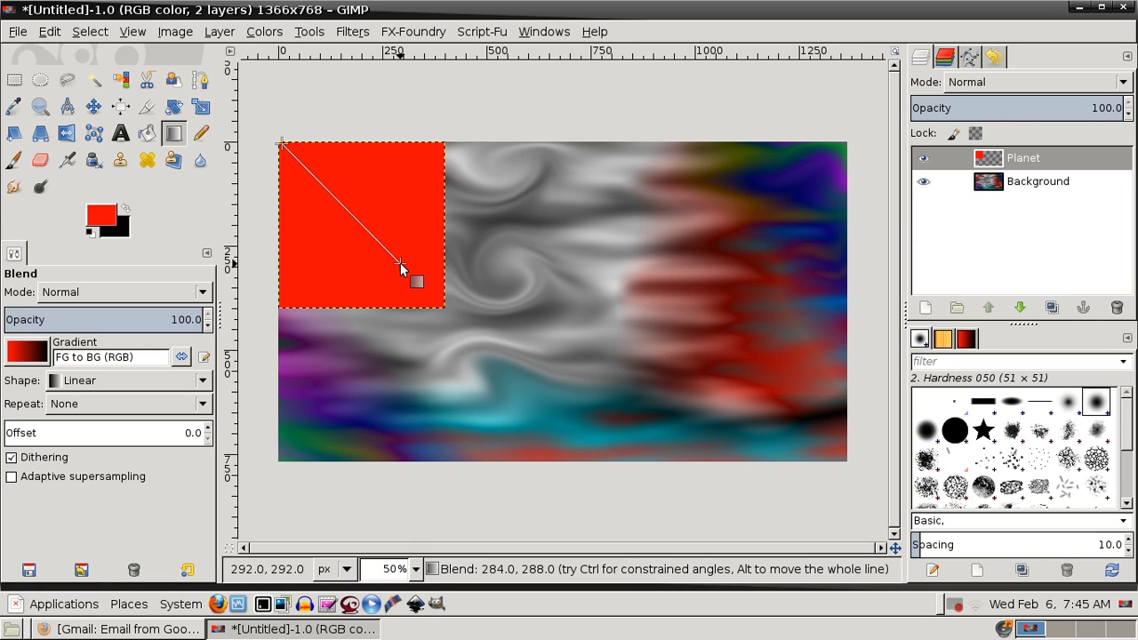
pyautogui.moveTo(400, 269); pyautogui.dragTo(396, 262)
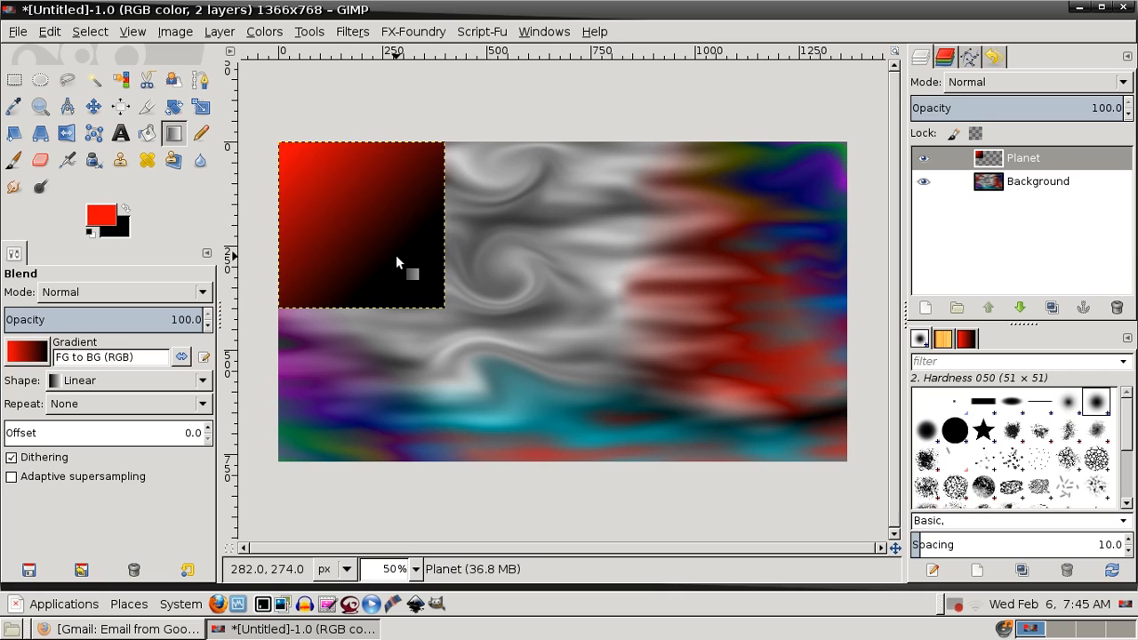
pyautogui.moveTo(319, 191); pyautogui.dragTo(418, 283)
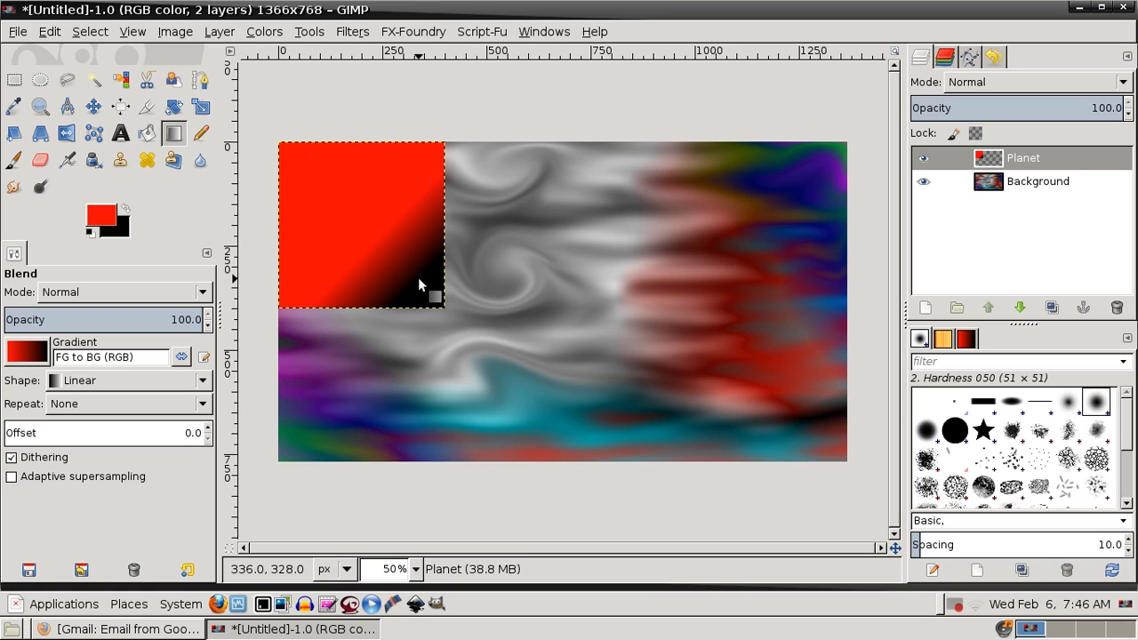
# Step: Apply the Difference Clouds filter to the Planet layer with the noise X size reduced to 1.1
pyautogui.click(353, 32)
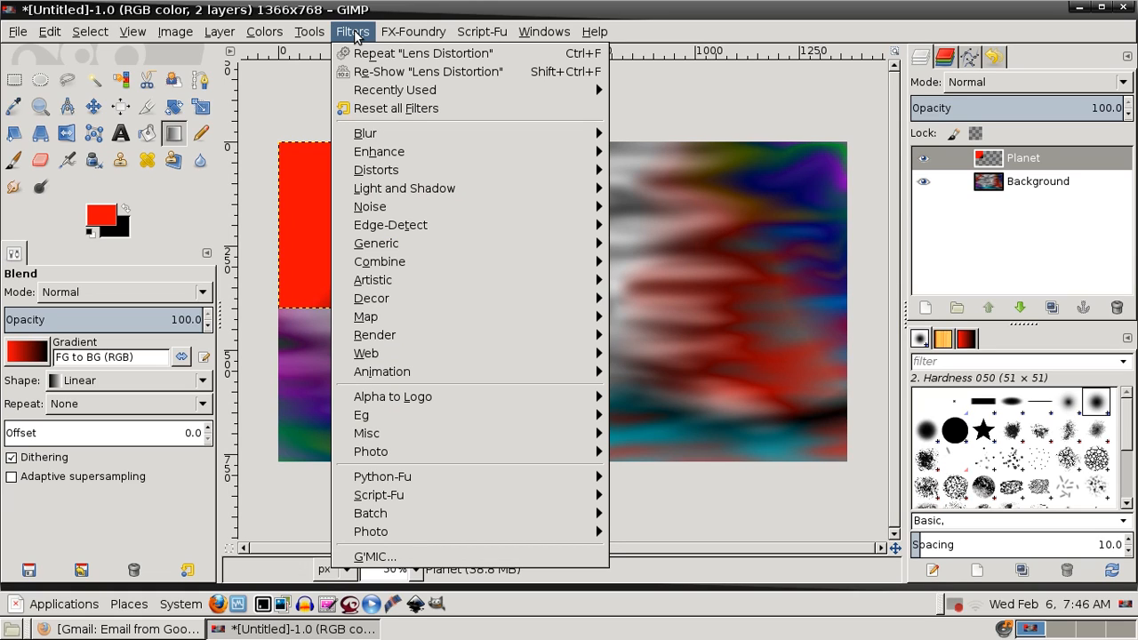
pyautogui.moveTo(413, 32)
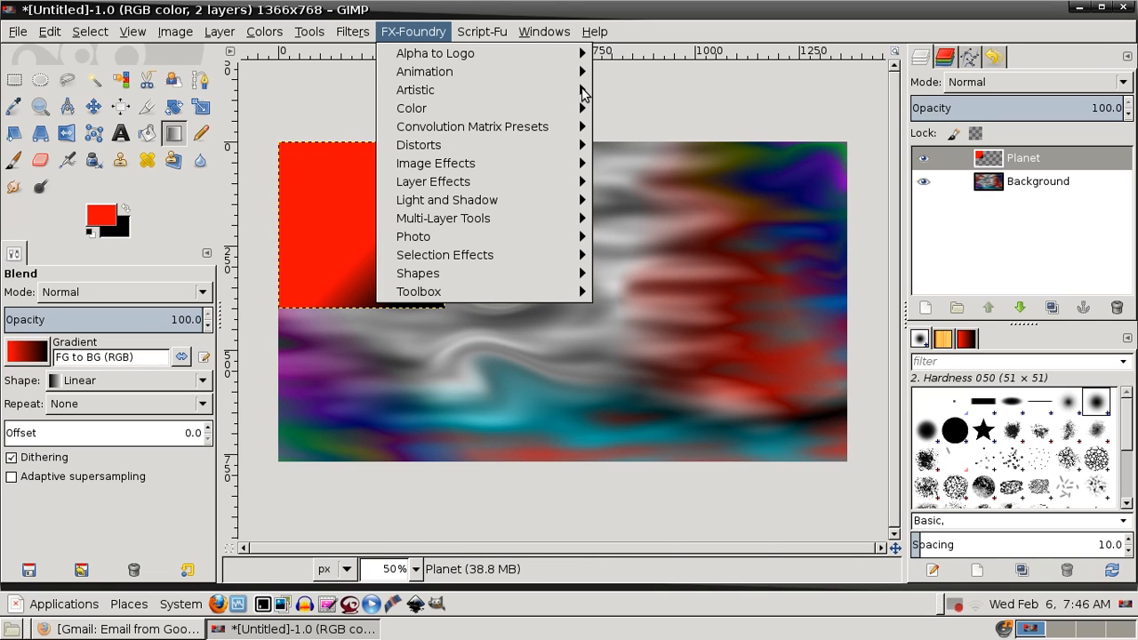
pyautogui.moveTo(353, 32)
pyautogui.moveTo(416, 338)
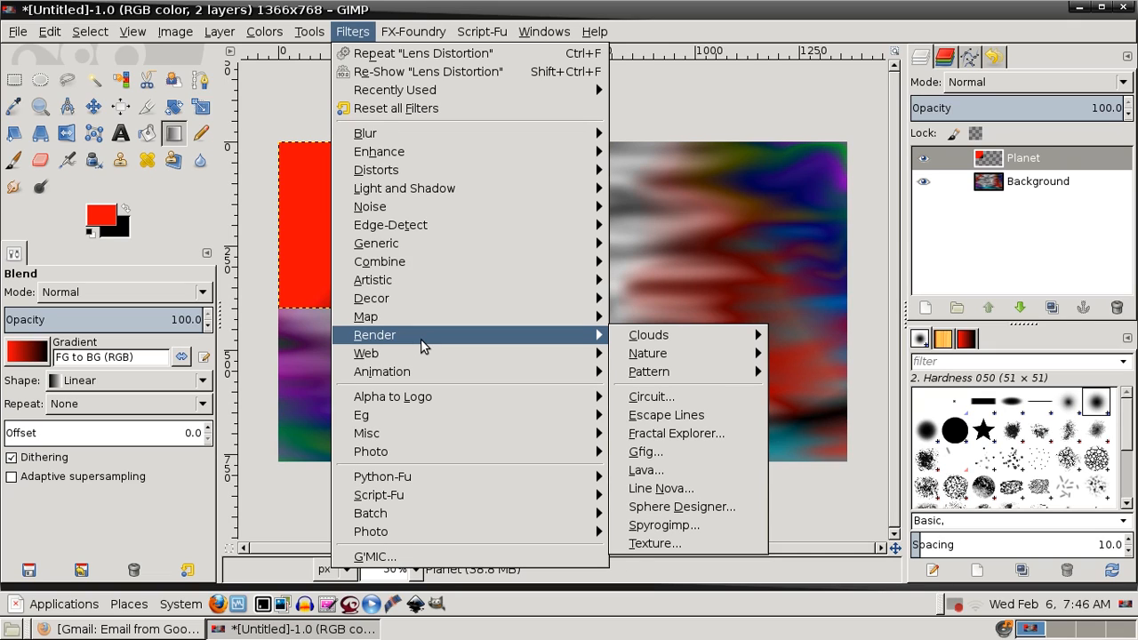
pyautogui.moveTo(738, 337)
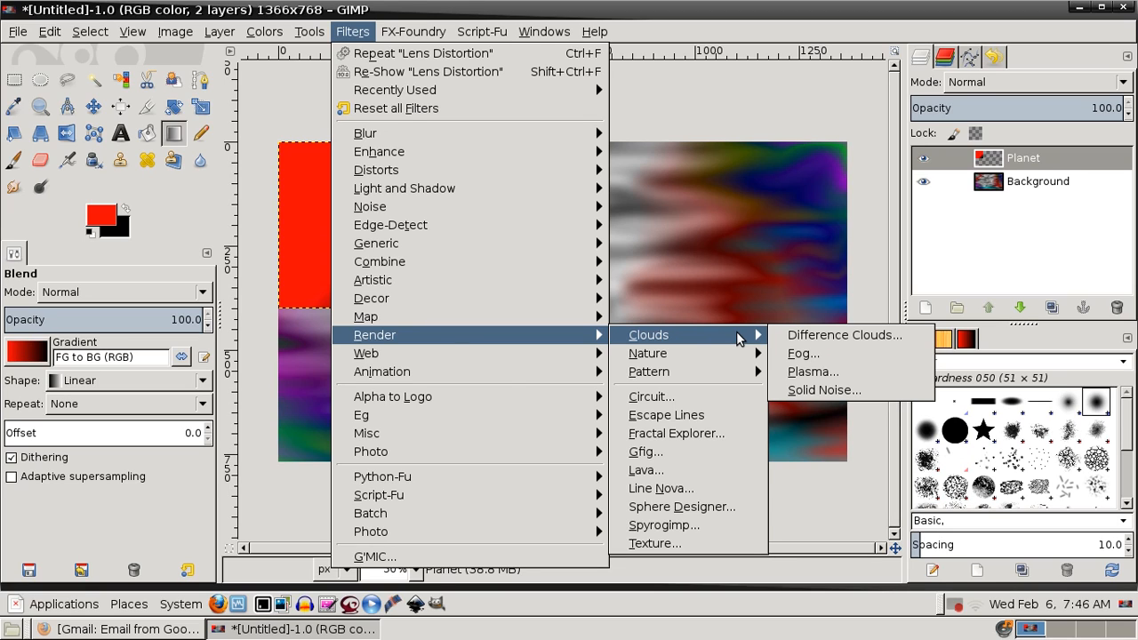
pyautogui.click(844, 335)
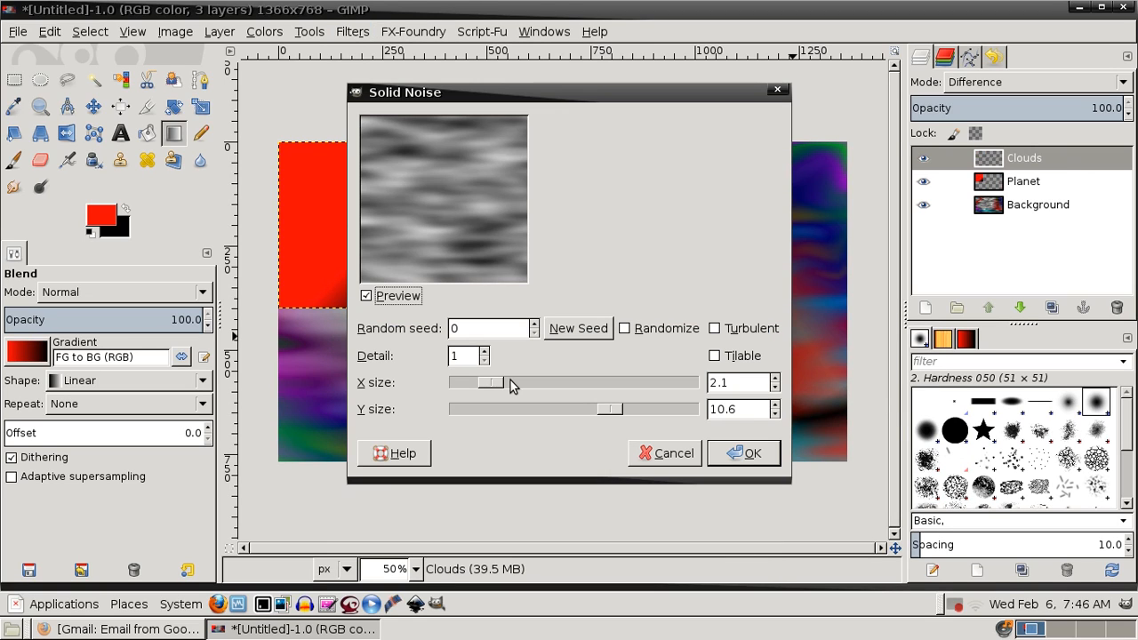
pyautogui.scroll(-1, 509, 382)
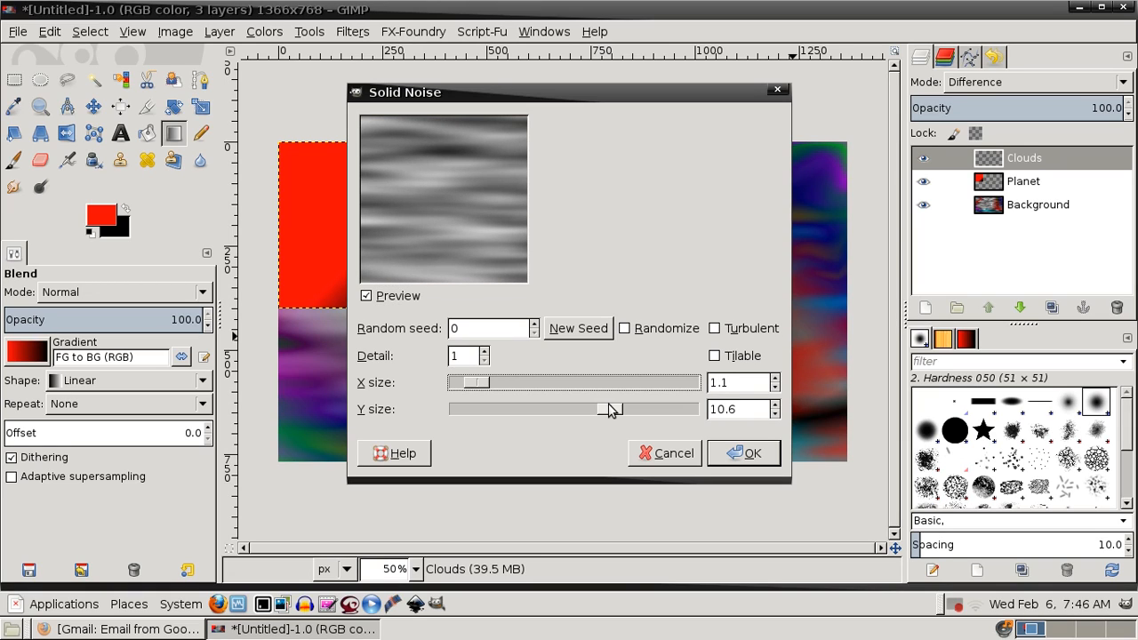
pyautogui.click(745, 455)
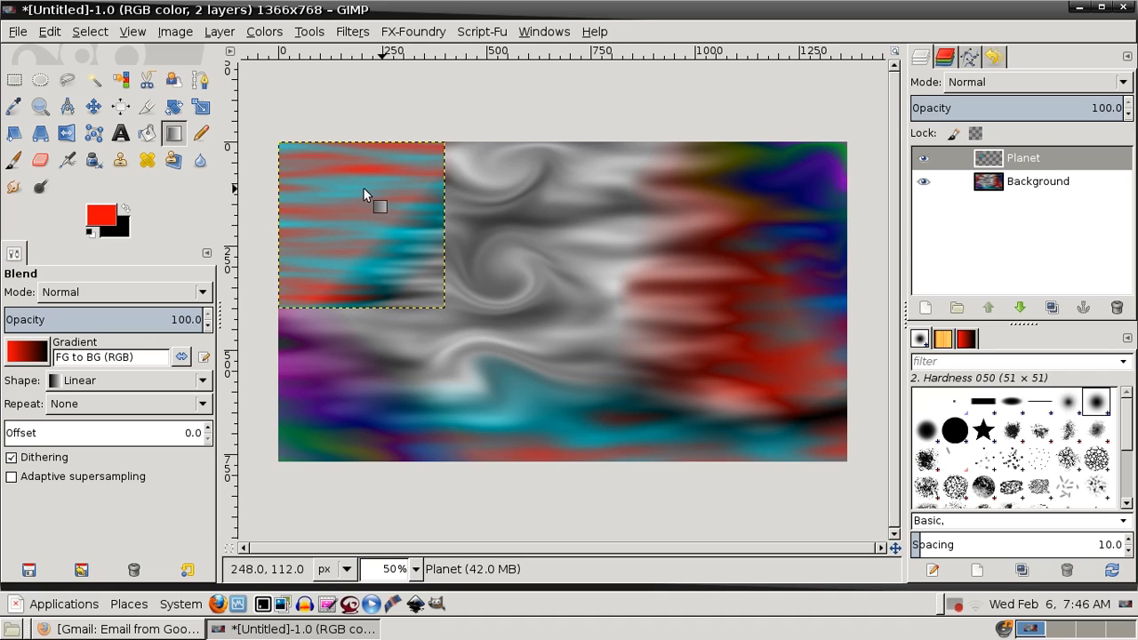
# Step: Start the Map Object filter on the Planet layer, go to its light settings and hide the preview wireframe
pyautogui.click(354, 32)
pyautogui.moveTo(575, 324)
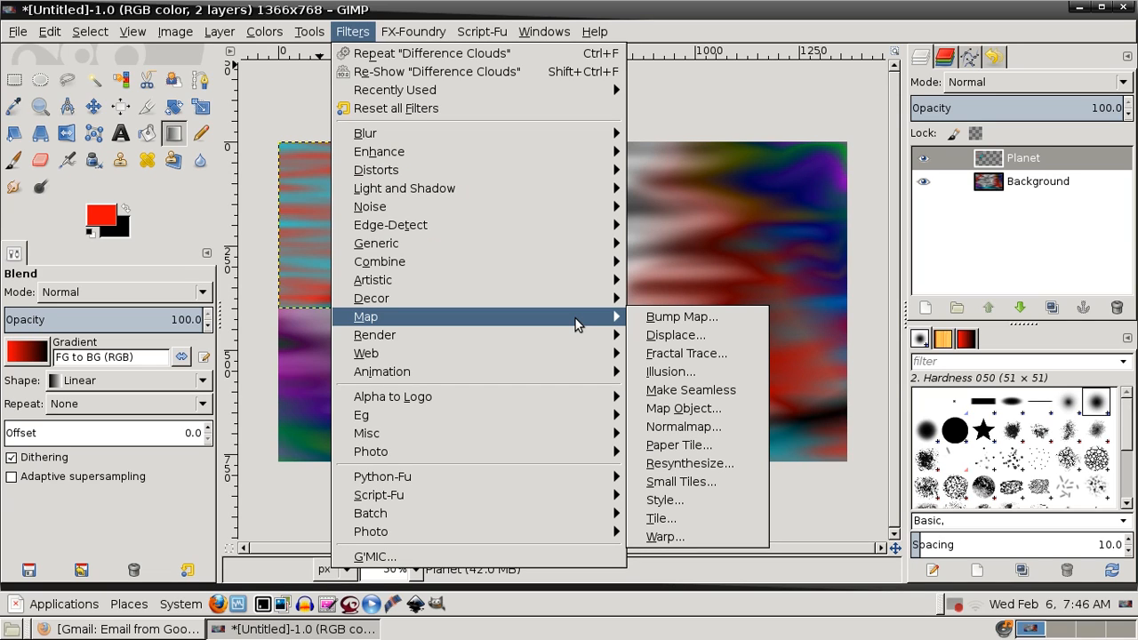
pyautogui.click(684, 408)
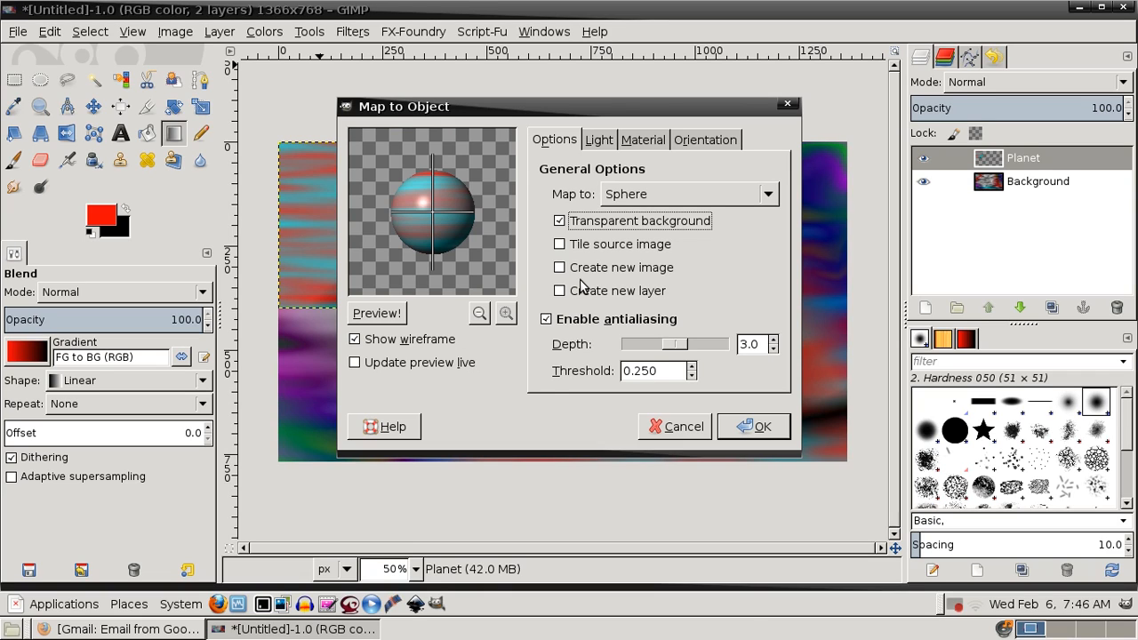
pyautogui.click(599, 140)
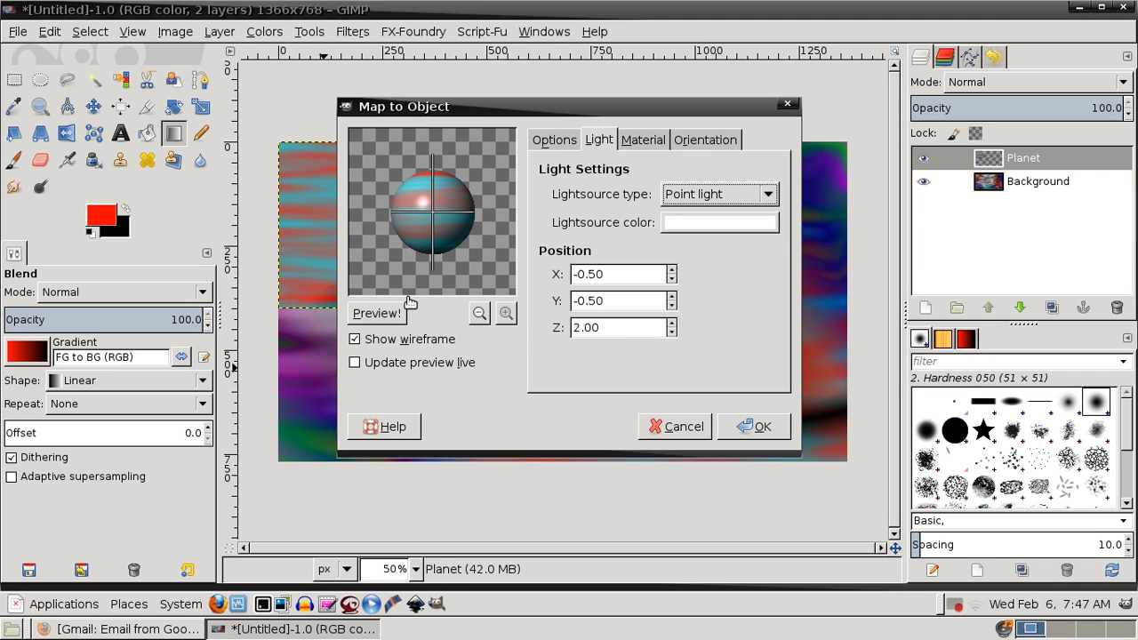
pyautogui.hotkey('alt', 'w')
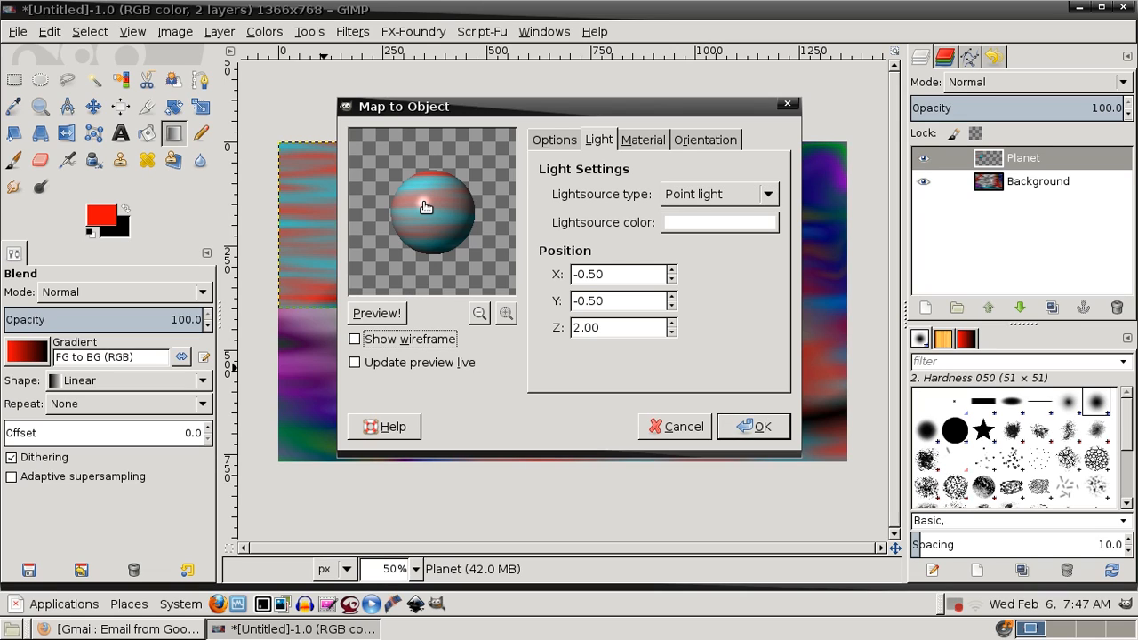
# Step: Turn on live preview updating, compare the light source types on the sphere and set the light source to Directional light
pyautogui.click(770, 195)
pyautogui.click(771, 216)
pyautogui.click(774, 197)
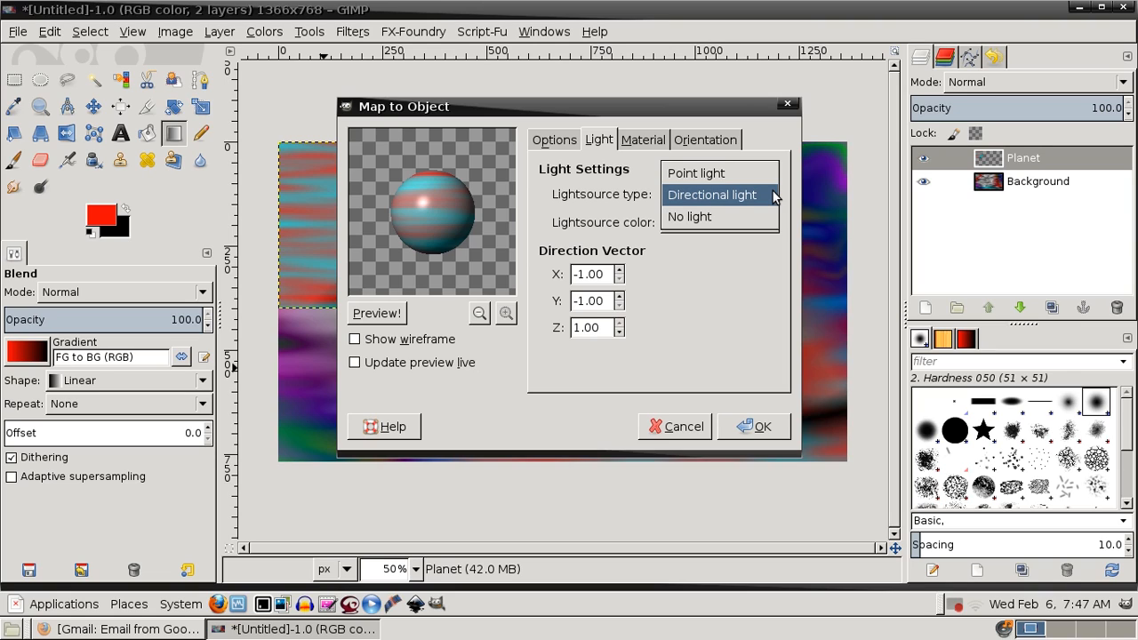
pyautogui.click(738, 216)
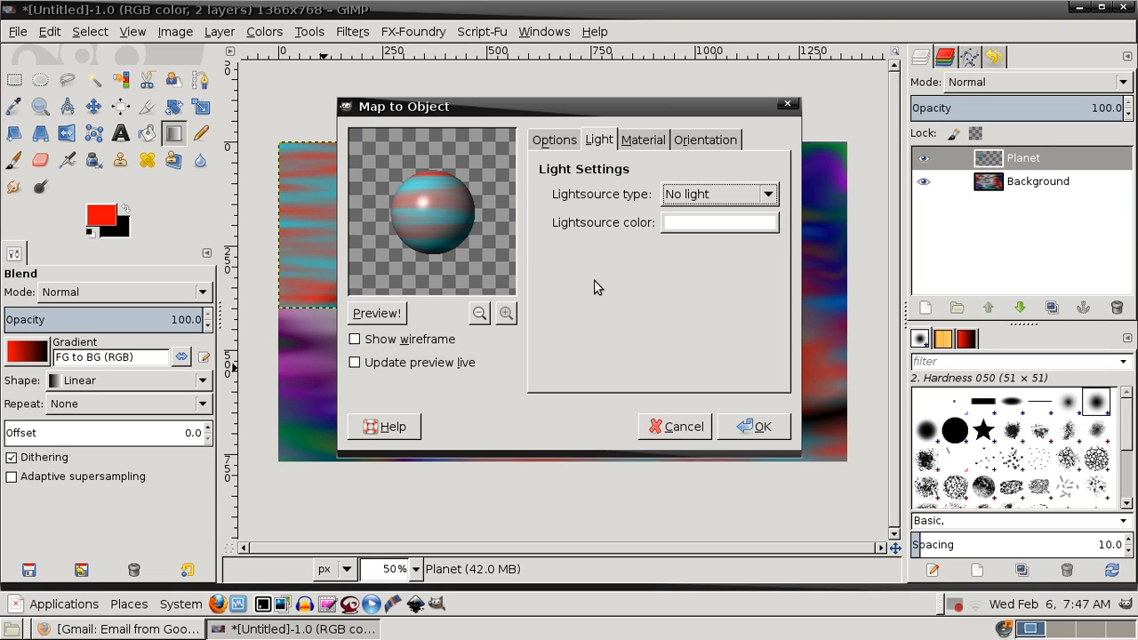
pyautogui.click(356, 363)
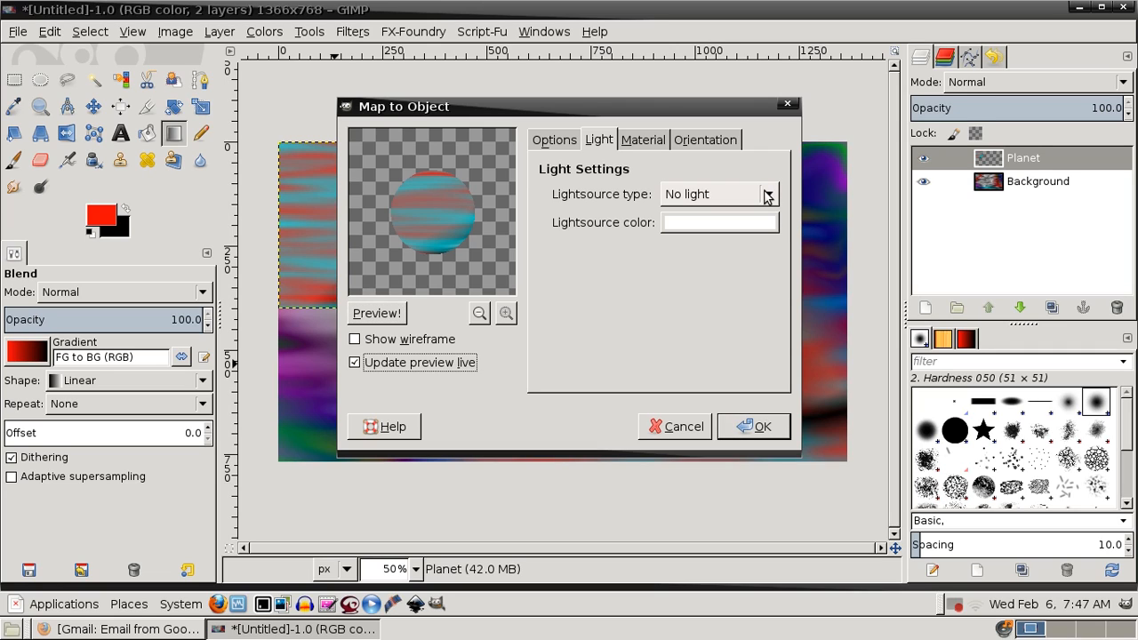
pyautogui.scroll(1, 766, 198)
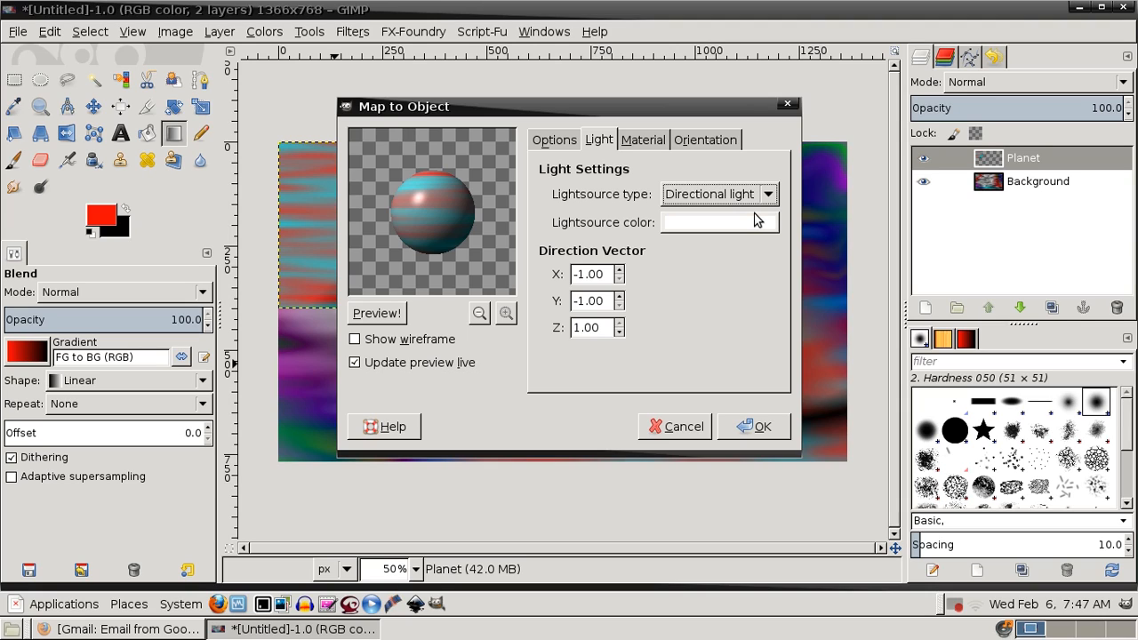
pyautogui.scroll(-1, 768, 197)
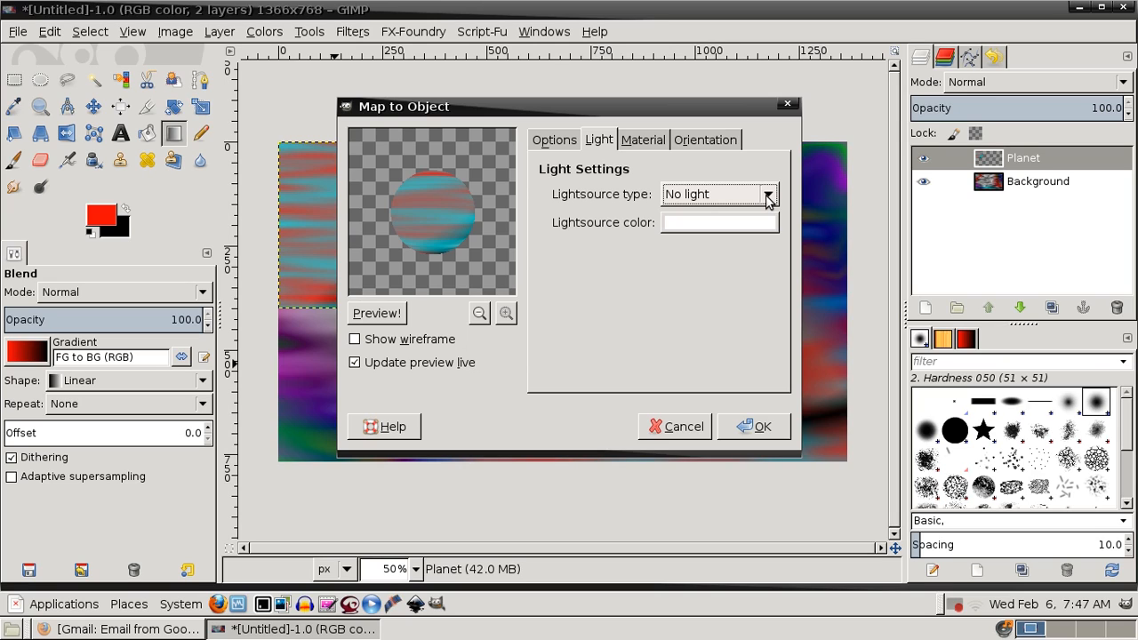
pyautogui.scroll(2, 768, 196)
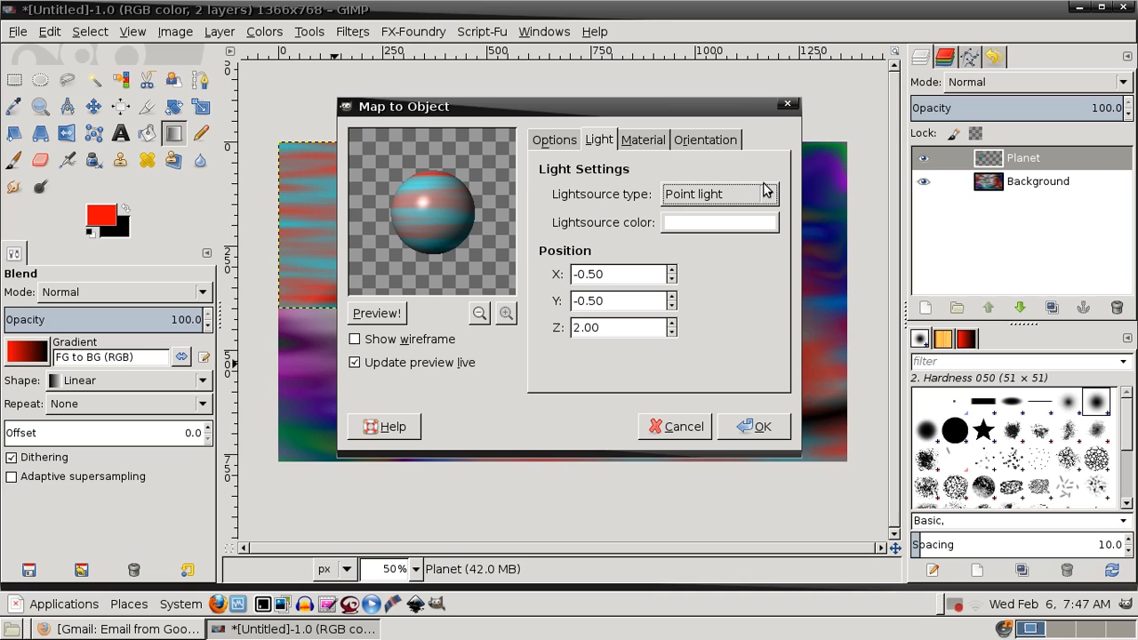
pyautogui.scroll(-1, 764, 189)
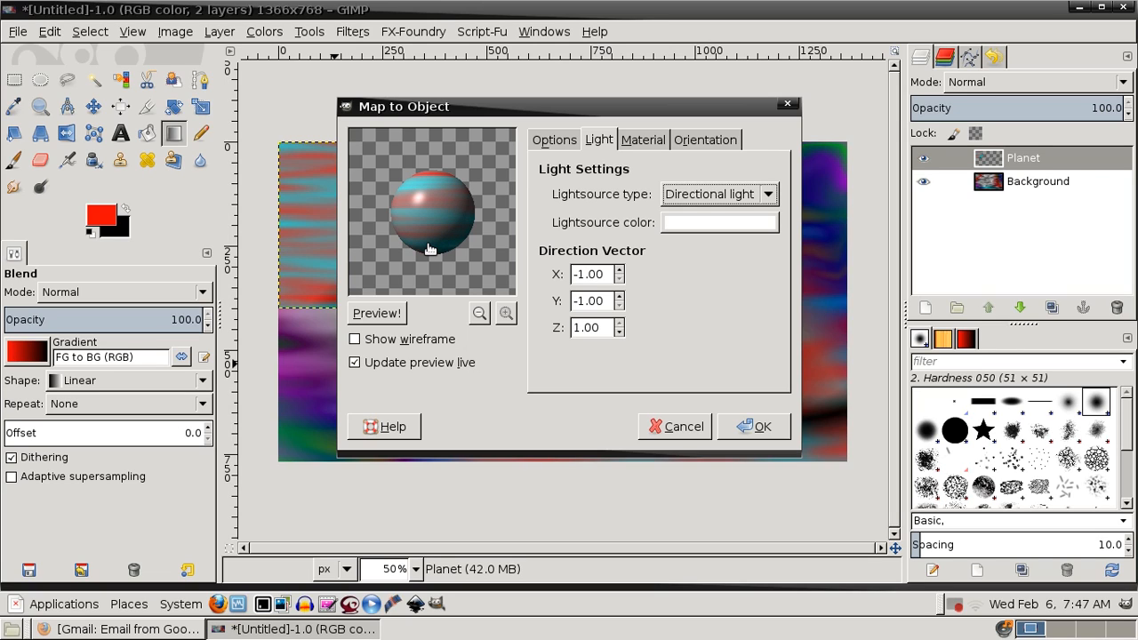
# Step: Rotate the sphere to X -29.7, Y 26.6 and Z 1.6 and apply the object mapping to the Planet layer
pyautogui.hotkey('alt', 'm')
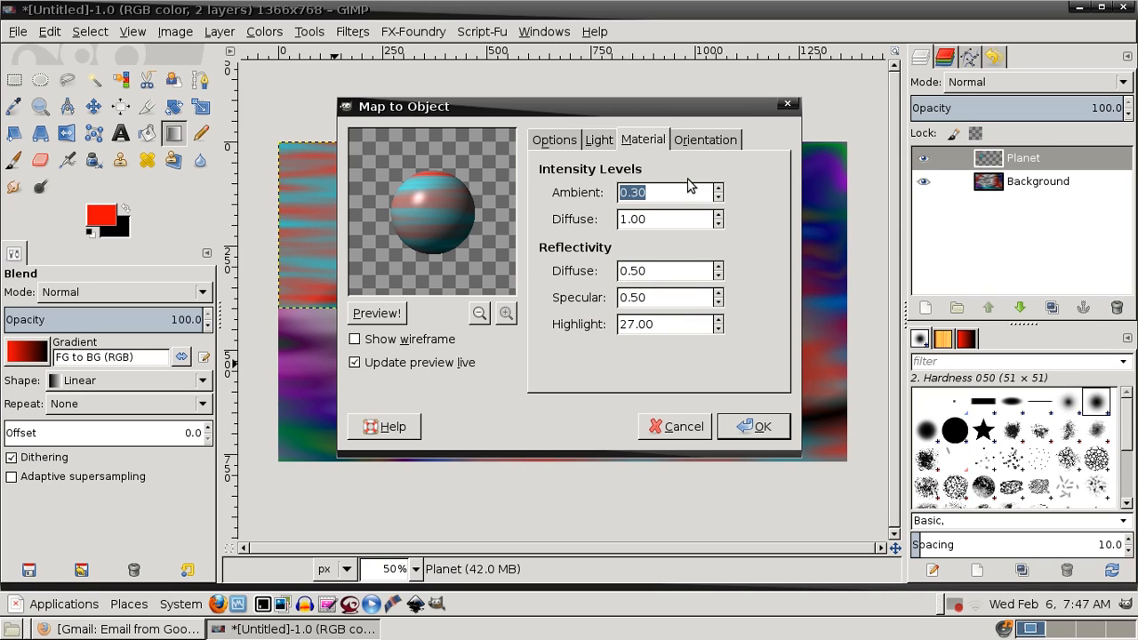
pyautogui.hotkey('alt', 'r')
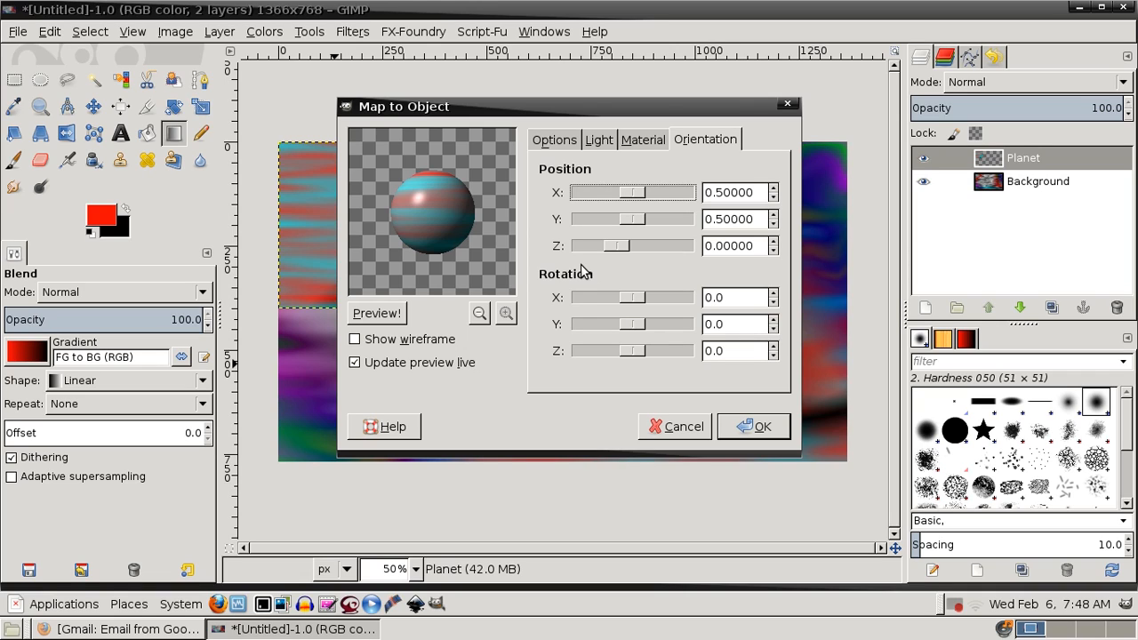
pyautogui.moveTo(633, 297)
pyautogui.mouseDown()
pyautogui.moveTo(623, 300)
pyautogui.moveTo(638, 307)
pyautogui.mouseUp()
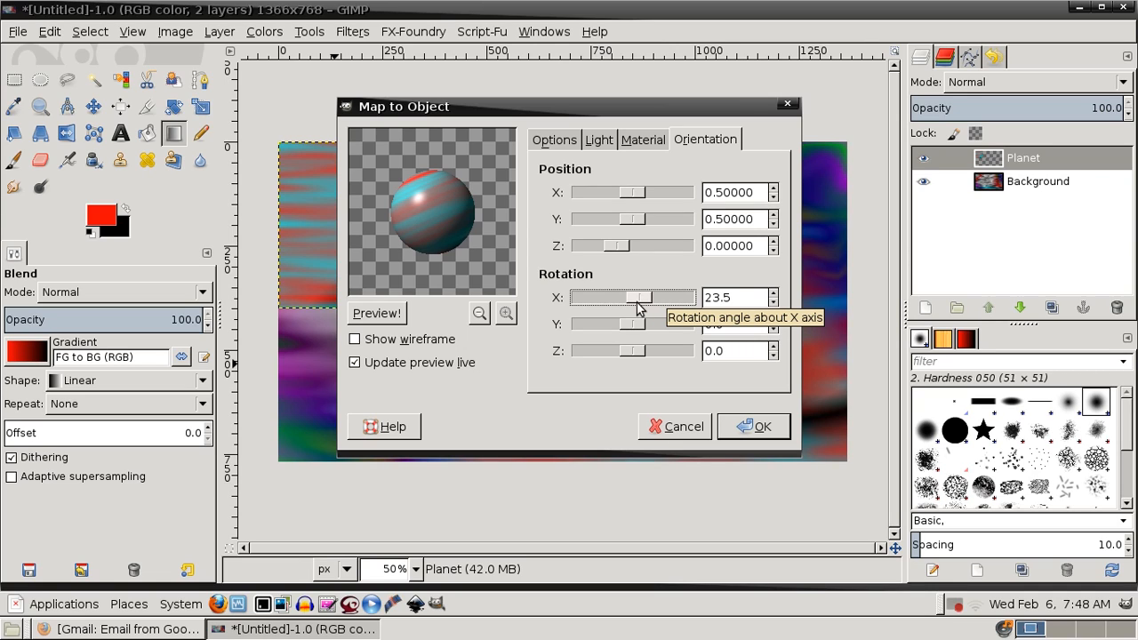
pyautogui.moveTo(638, 306); pyautogui.dragTo(623, 303)
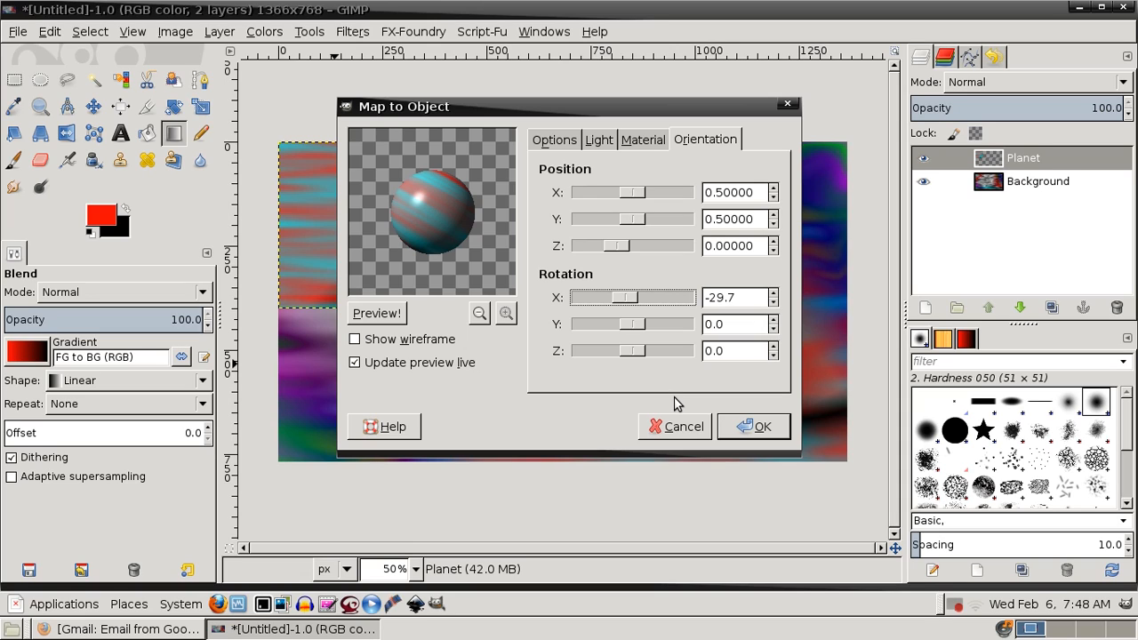
pyautogui.moveTo(632, 324); pyautogui.dragTo(634, 353)
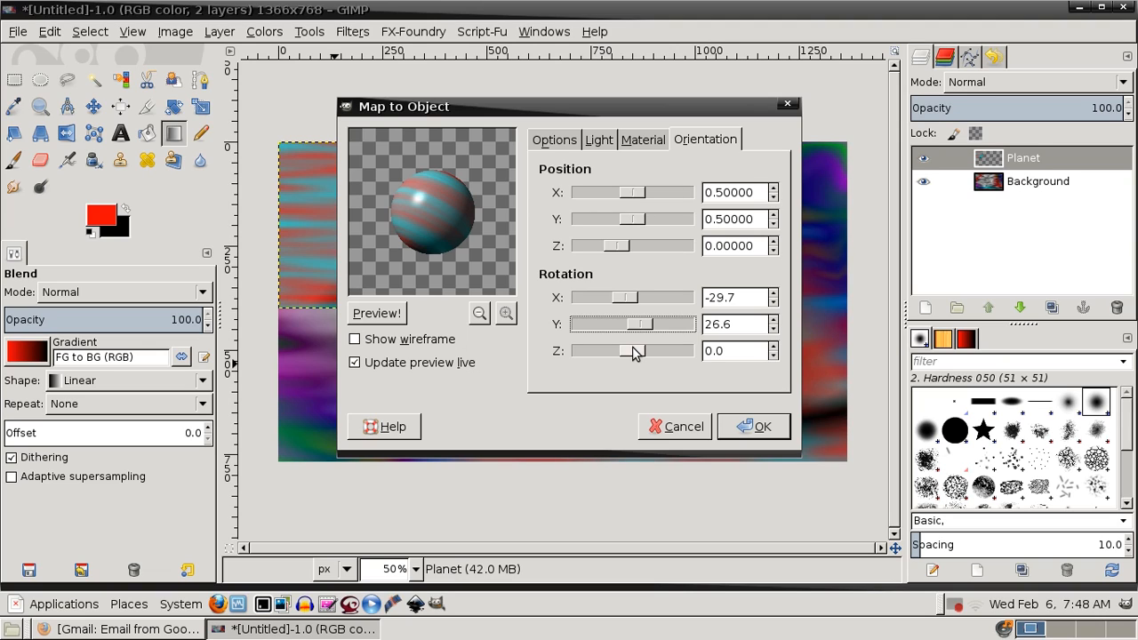
pyautogui.click(634, 352)
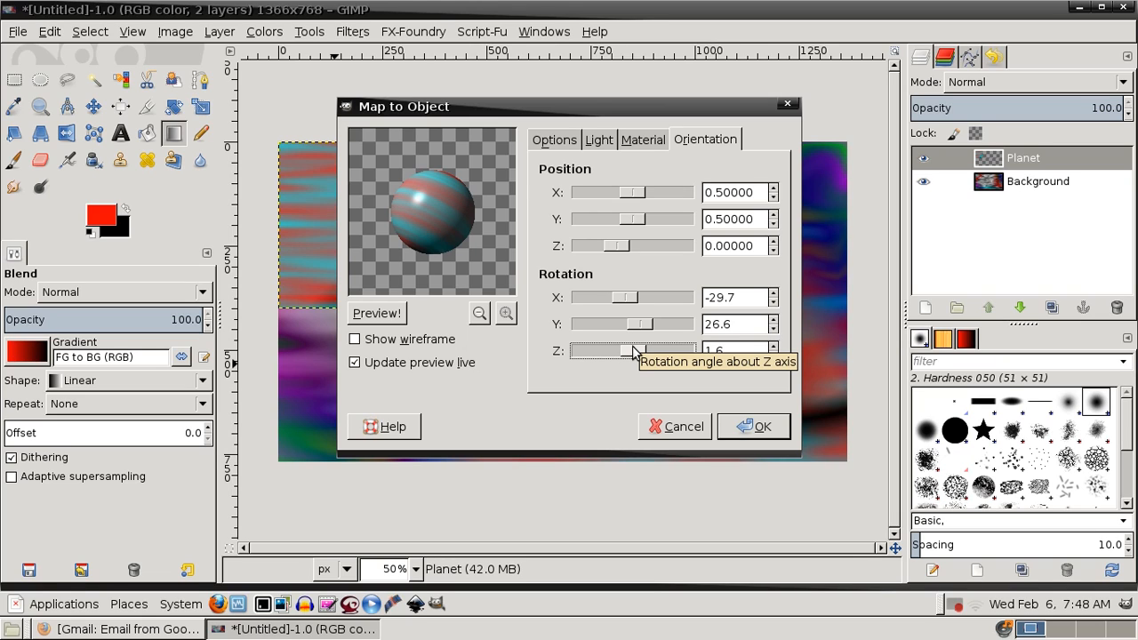
pyautogui.press('Return')
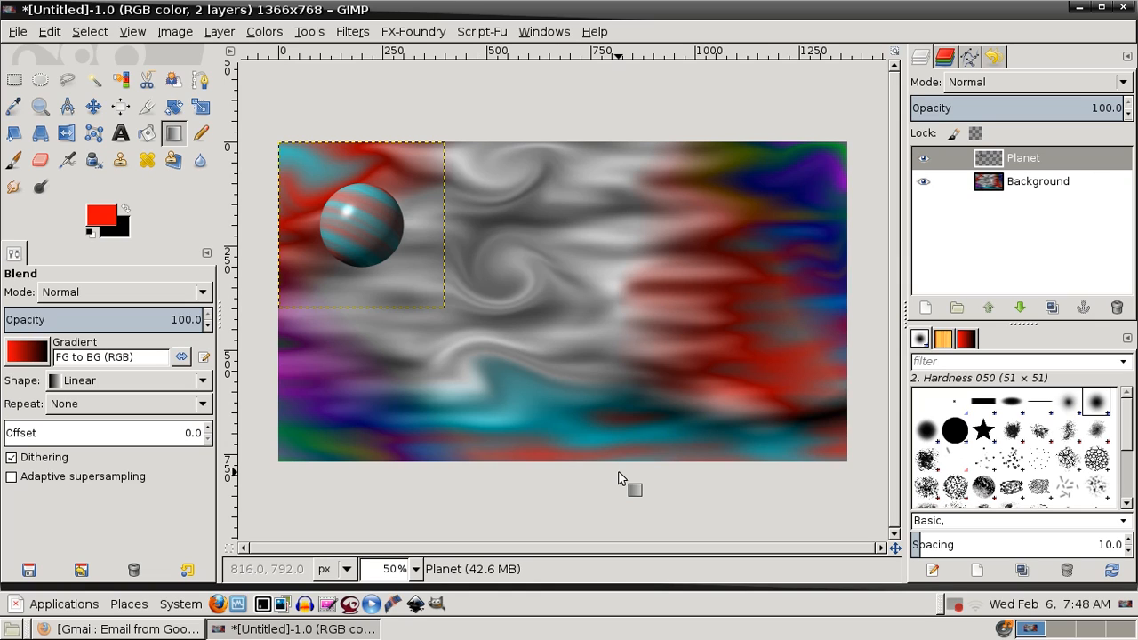
# Step: Create a new layer named Planet2, 800 × 800 px, filled with the foreground color
pyautogui.hotkey('shift', 'ctrl', 'n')
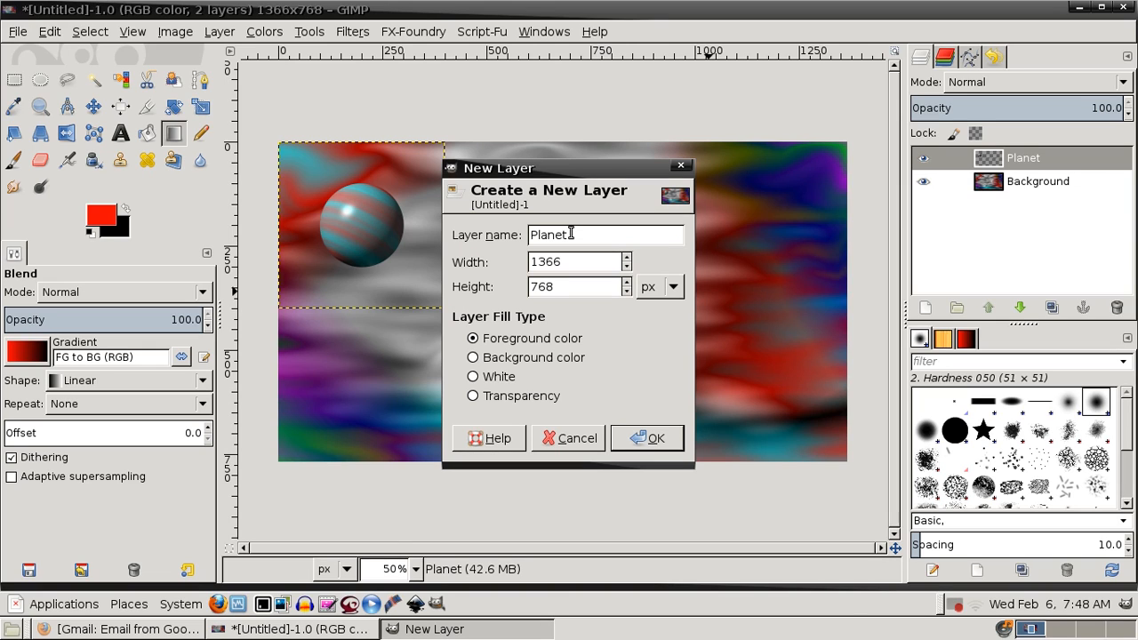
pyautogui.write('2')
pyautogui.press('Tab')
pyautogui.write('800')
pyautogui.press('Tab')
pyautogui.write('800')
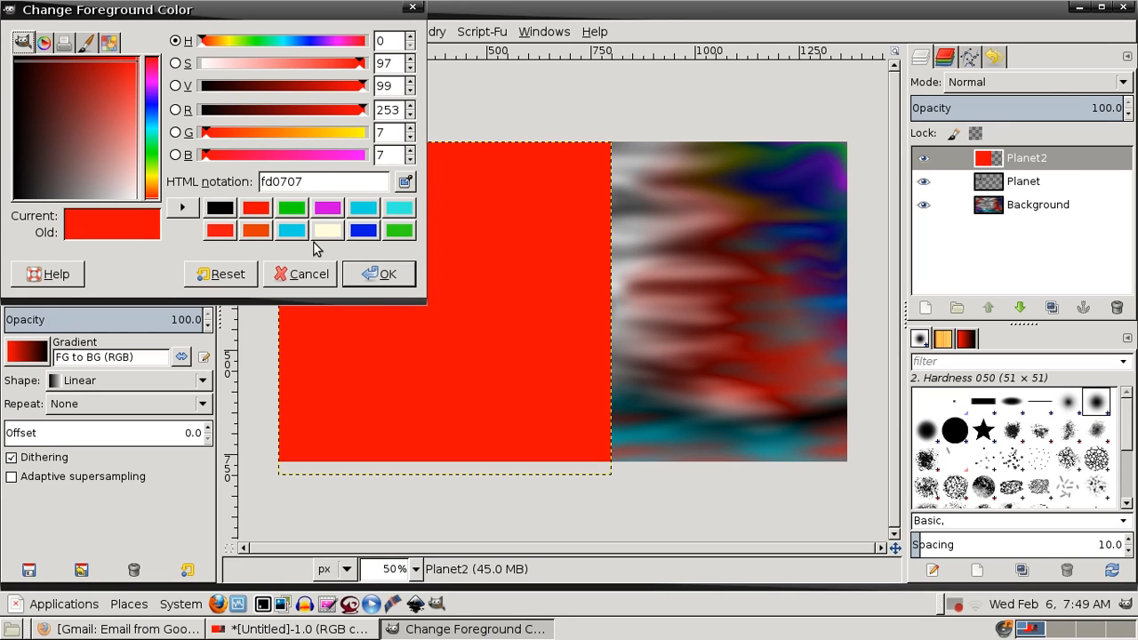
# Step: Set the foreground color to orange and the background to red, and fill the Planet2 layer with a diagonal linear gradient between them
pyautogui.click(255, 235)
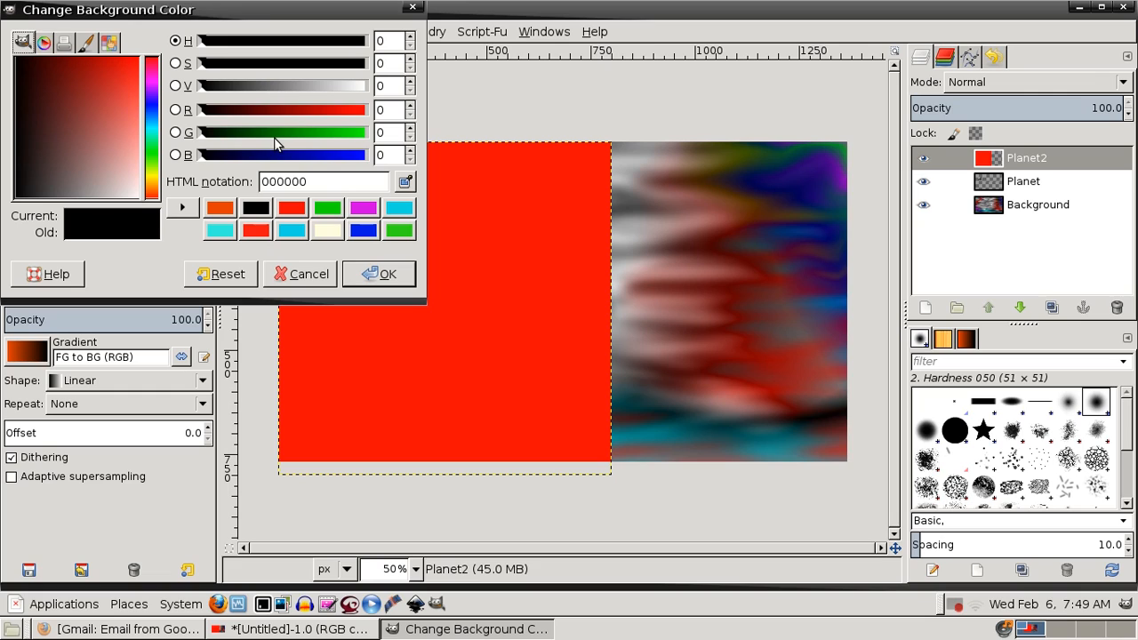
pyautogui.moveTo(286, 148); pyautogui.dragTo(438, 303)
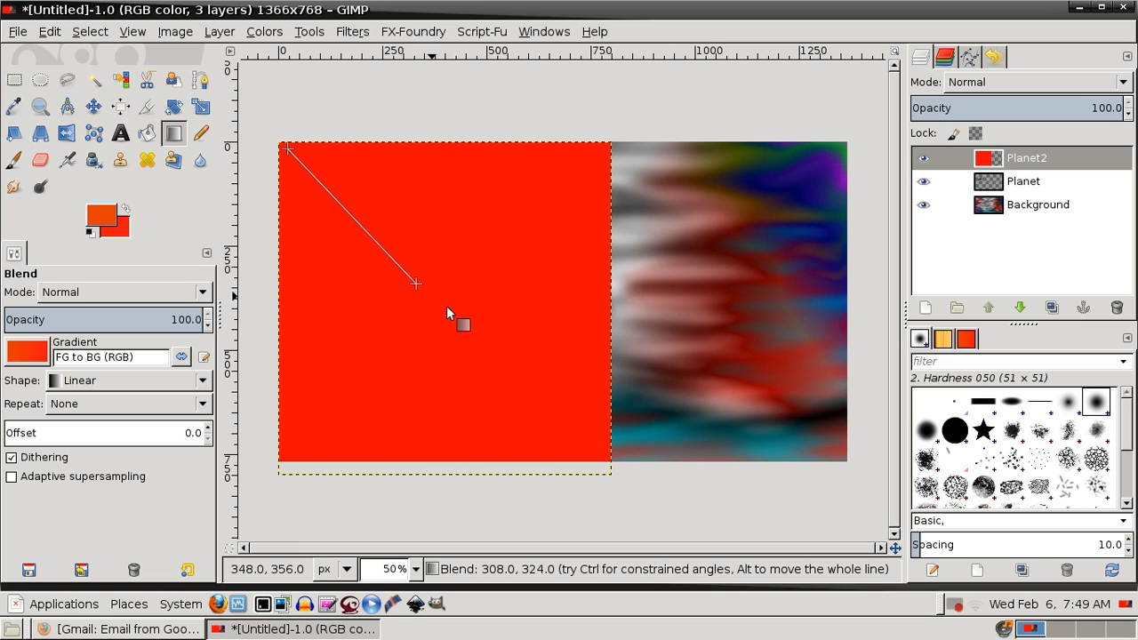
pyautogui.moveTo(446, 306); pyautogui.dragTo(598, 441)
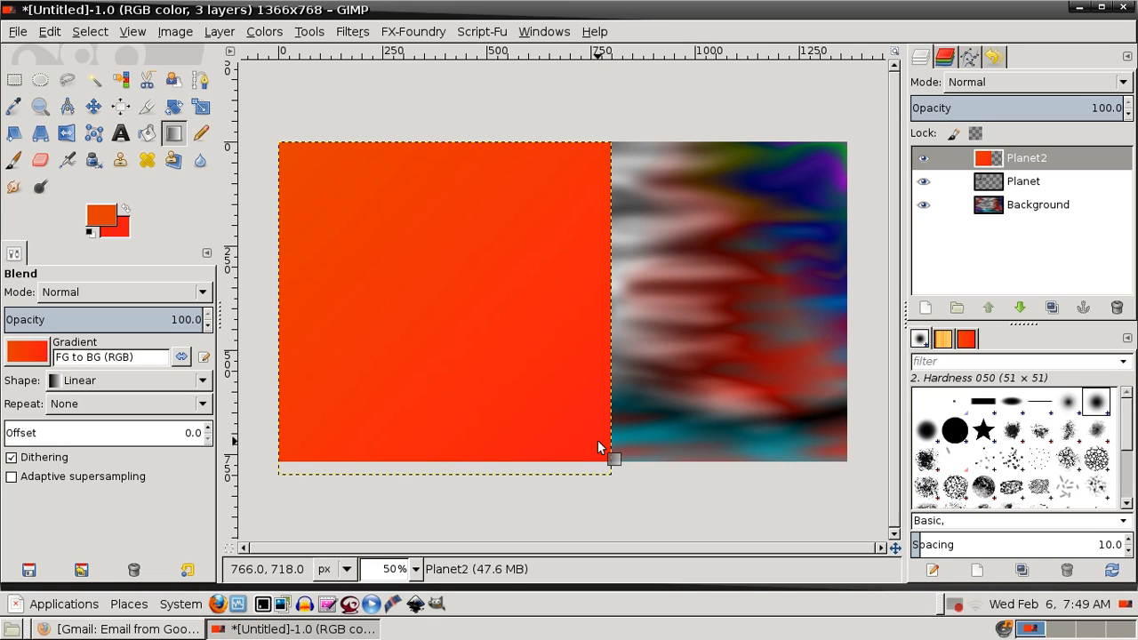
# Step: Start the Flame filter on the Planet2 layer, try randomized shapes and accept a swirling spiral flame with the variation set to Same
pyautogui.hotkey('alt', 'r')
pyautogui.moveTo(436, 343)
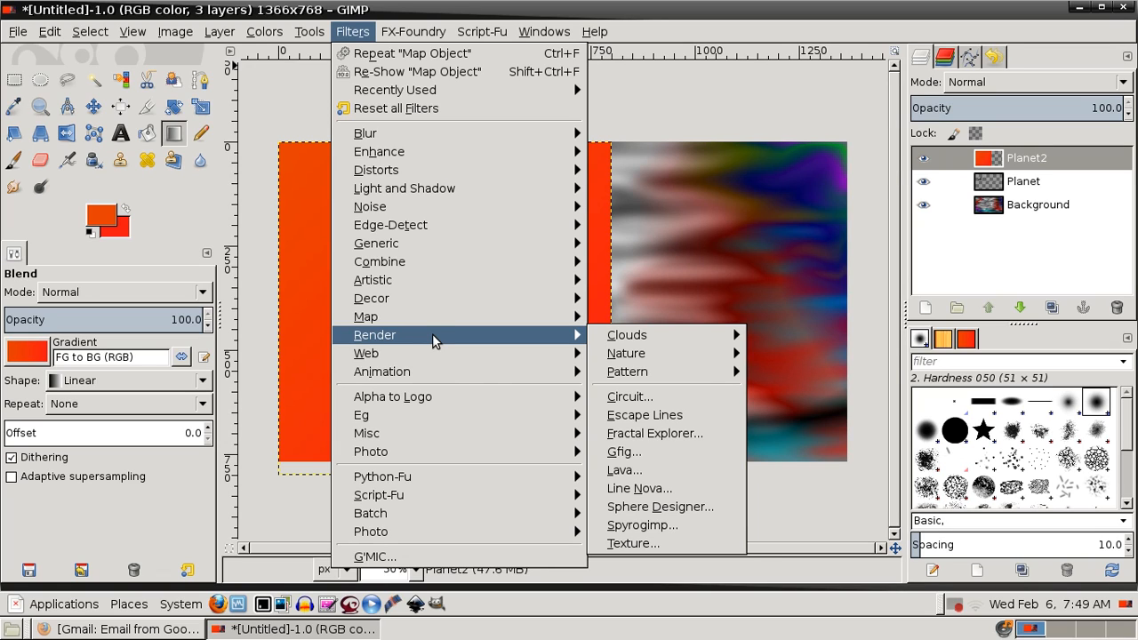
pyautogui.click(772, 354)
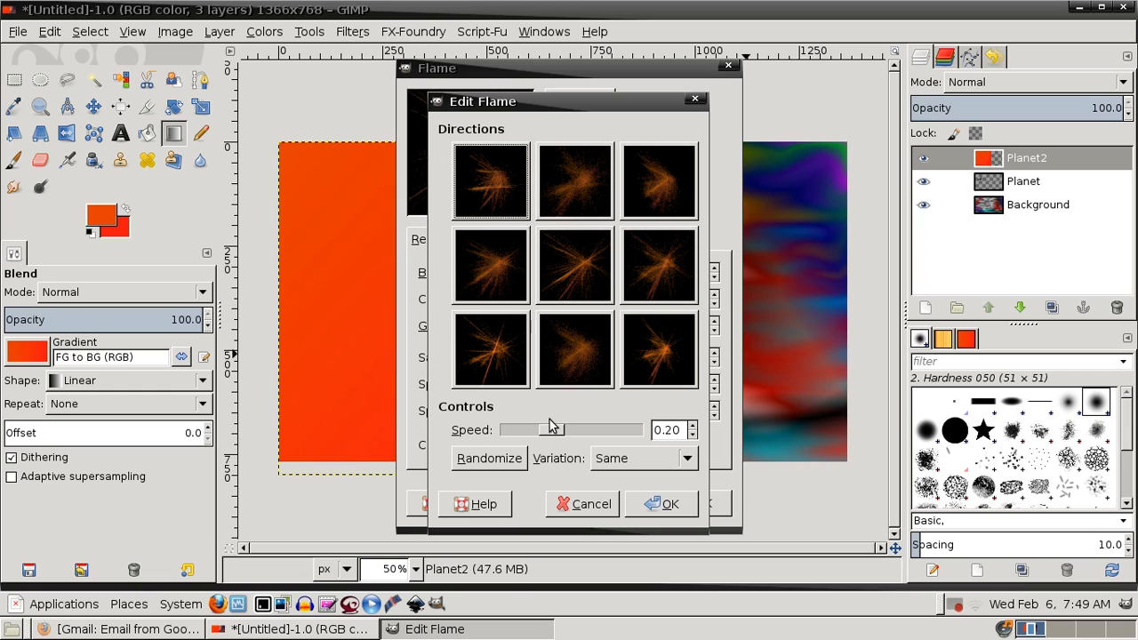
pyautogui.click(492, 458)
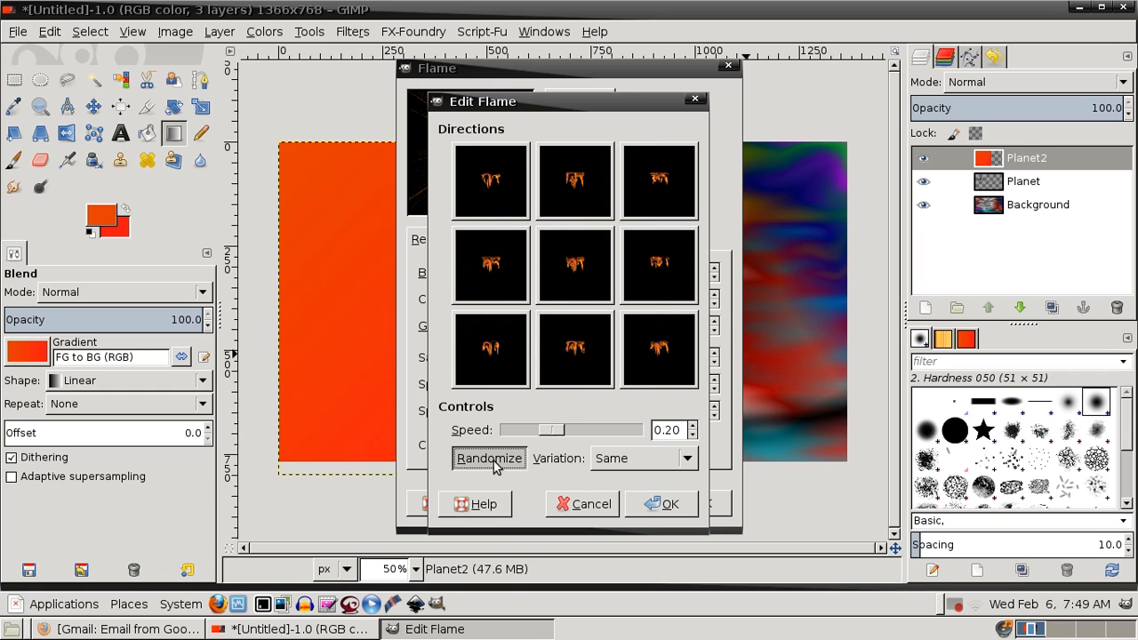
pyautogui.click(494, 463)
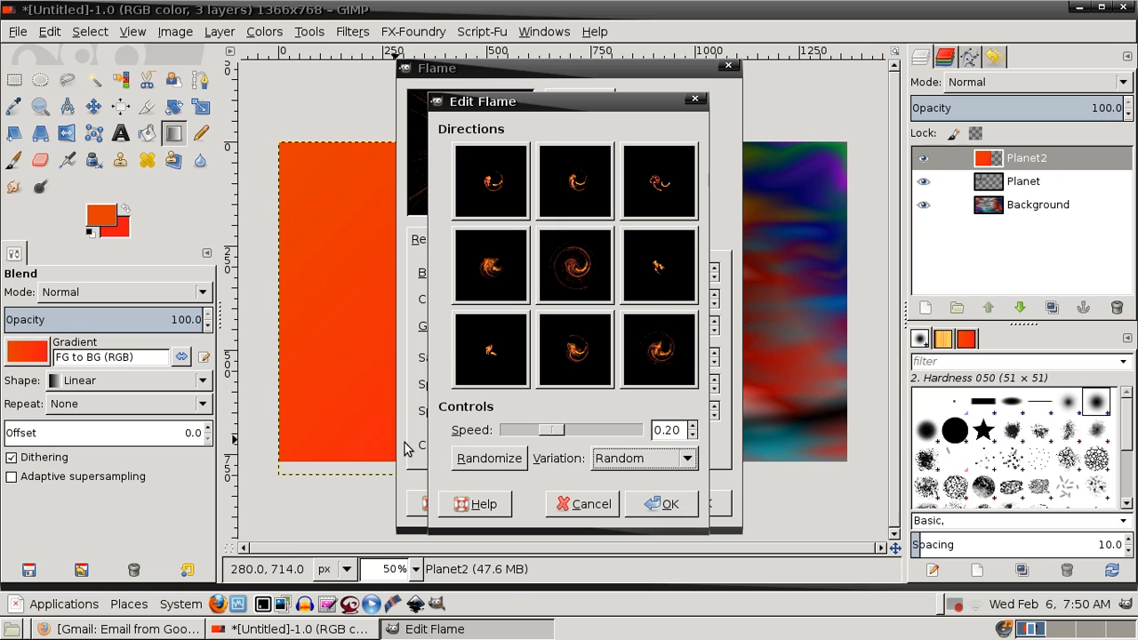
pyautogui.click(551, 294)
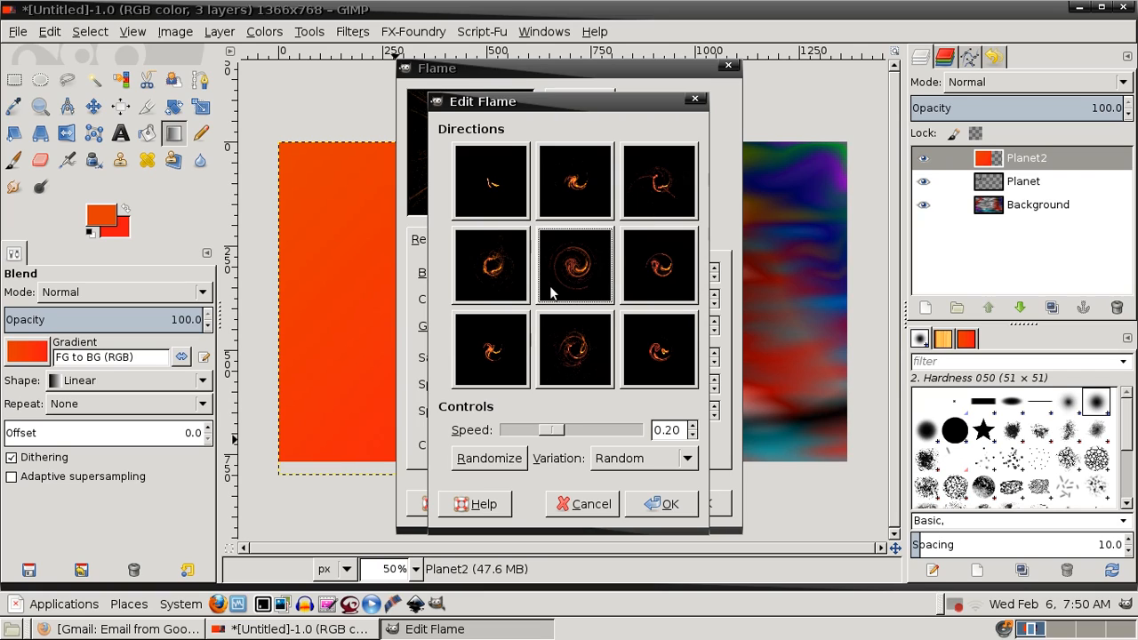
pyautogui.click(483, 461)
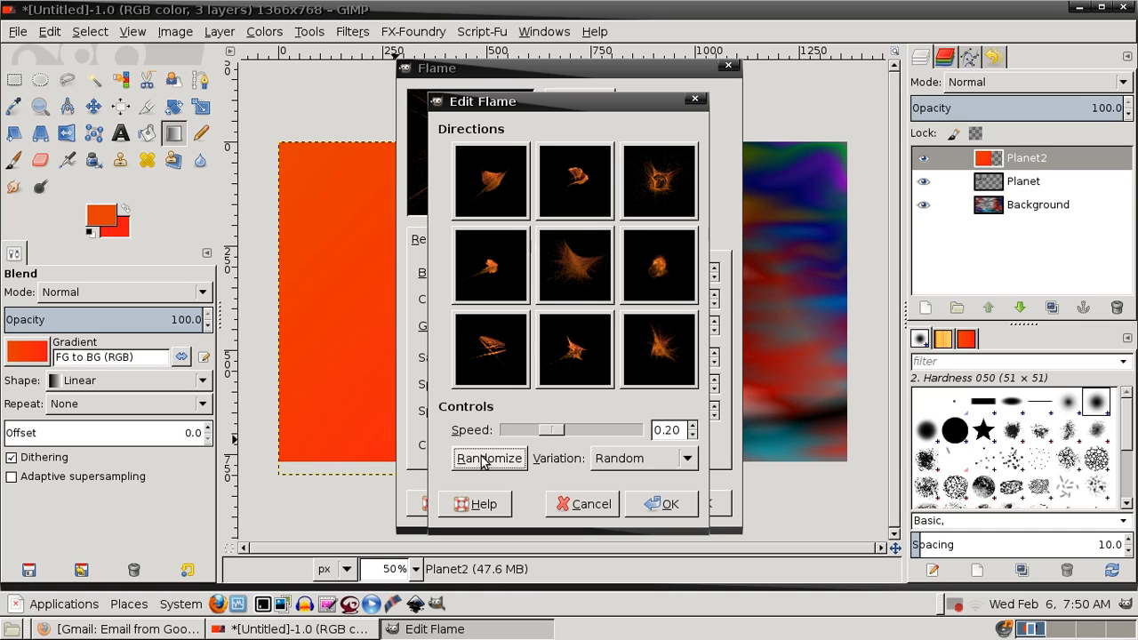
pyautogui.click(483, 461)
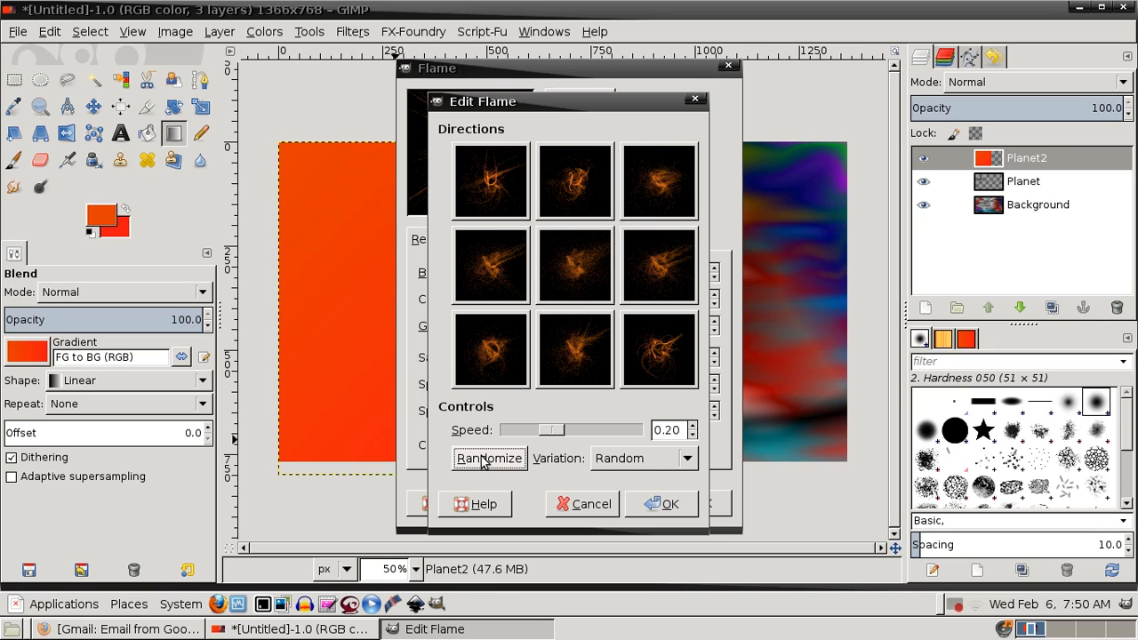
pyautogui.click(643, 329)
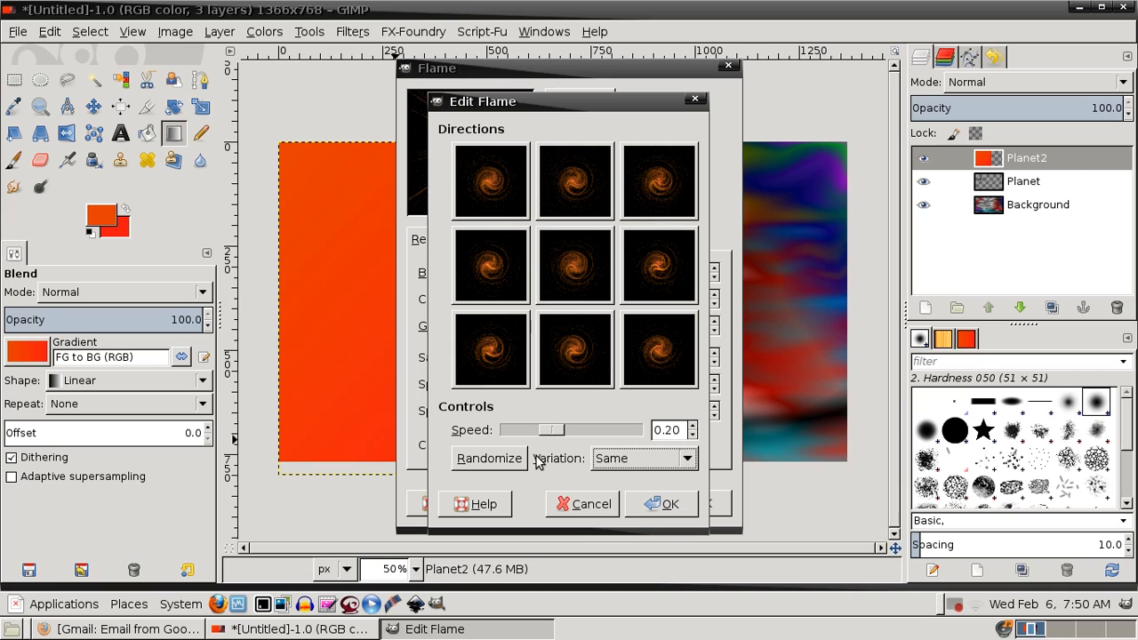
pyautogui.click(480, 201)
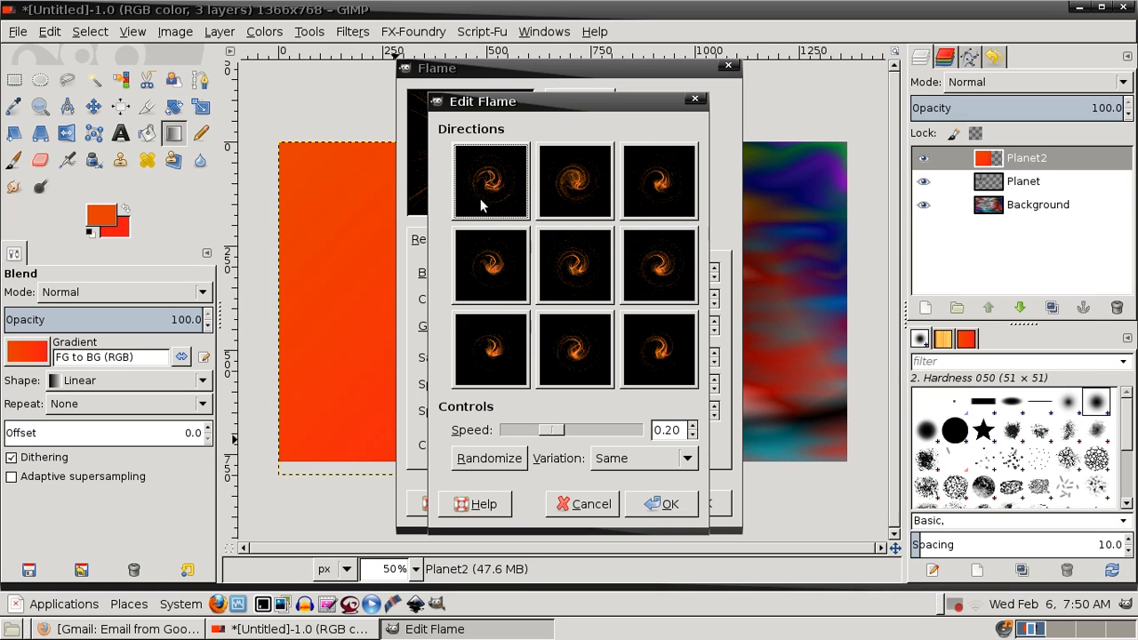
pyautogui.click(662, 504)
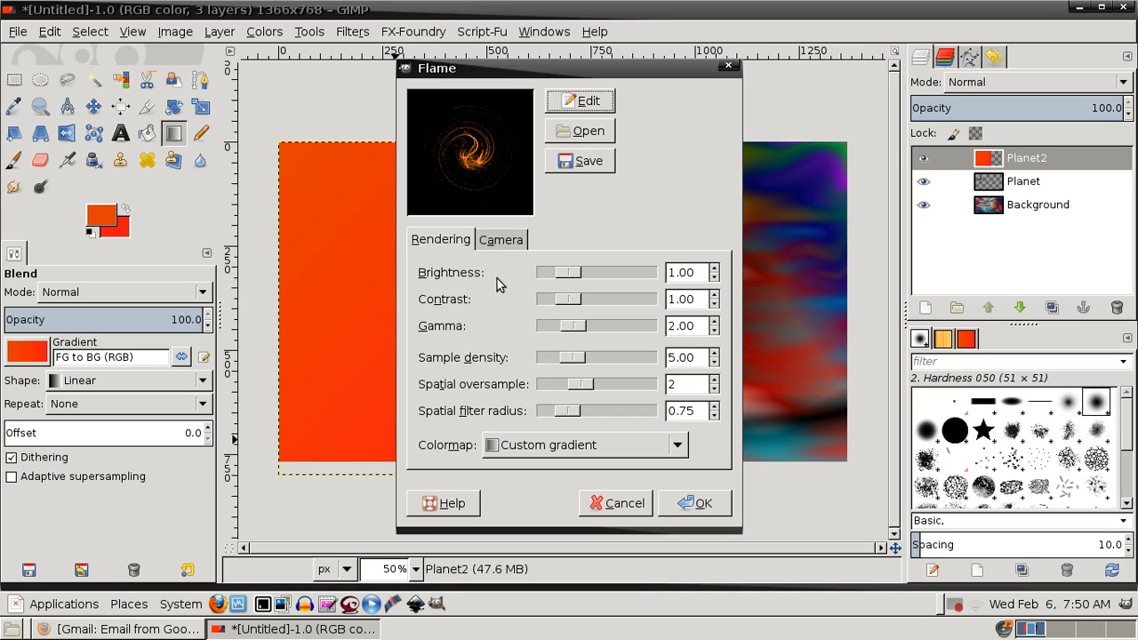
# Step: Try rendering the spiral flame on the Planet2 layer with brightness 2.52, and undo it
pyautogui.moveTo(567, 272); pyautogui.dragTo(596, 272)
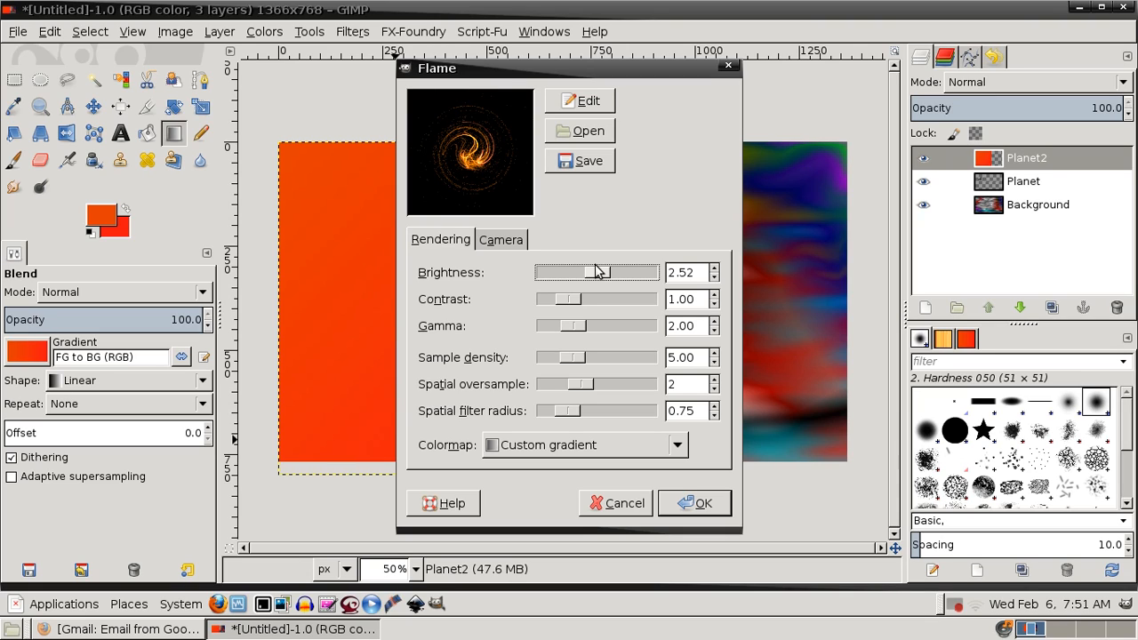
pyautogui.click(700, 504)
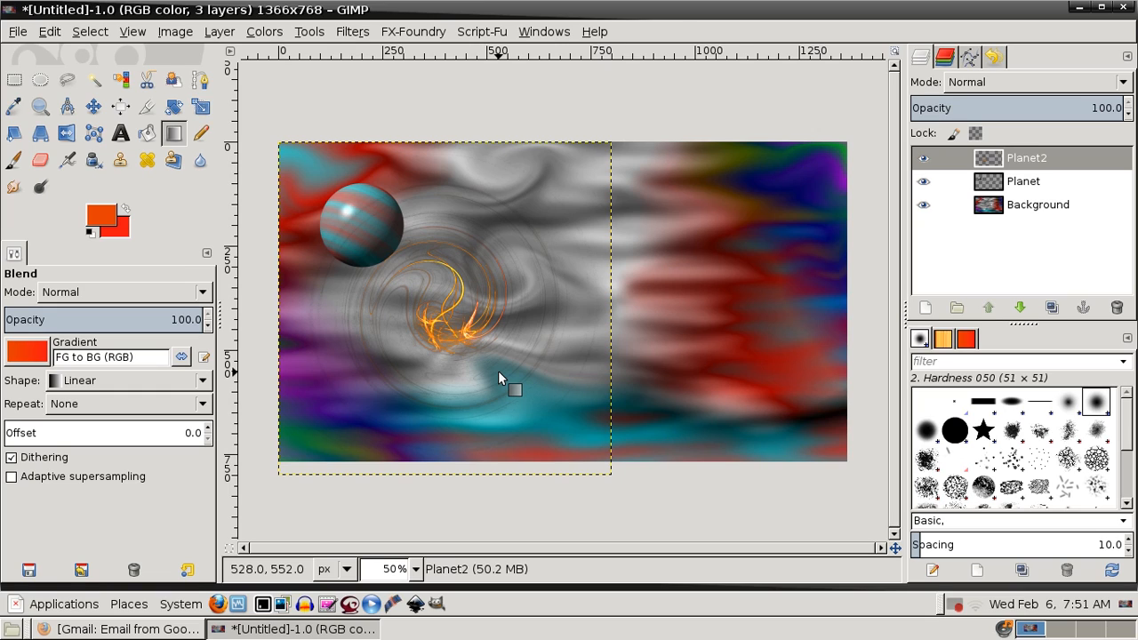
pyautogui.click(51, 34)
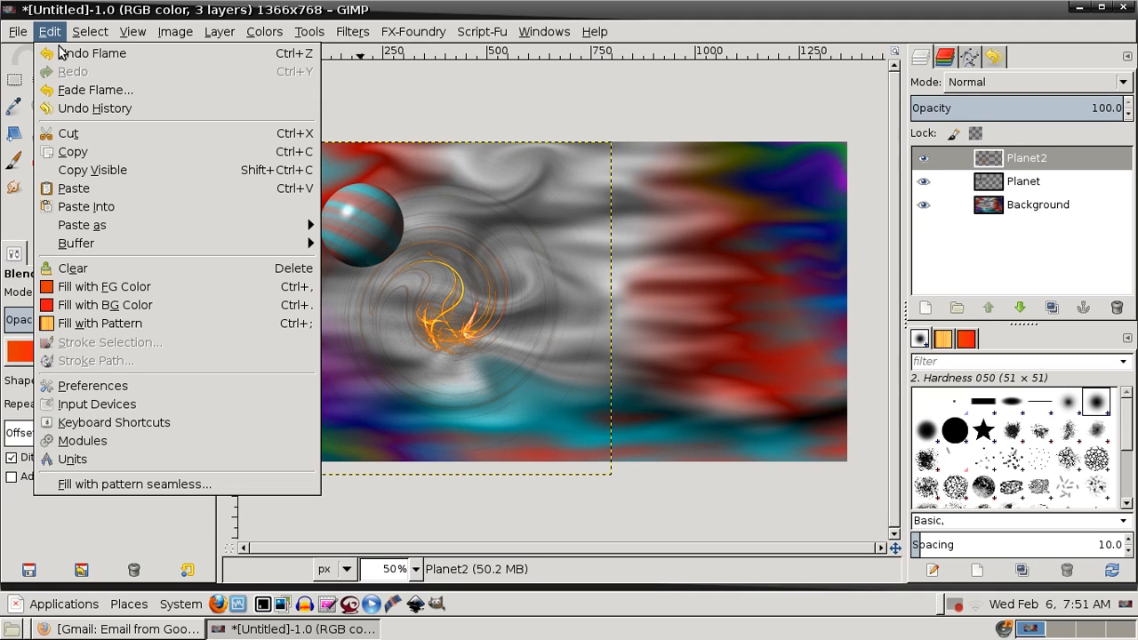
pyautogui.click(104, 287)
# Step: Apply the Difference Clouds filter to the Planet2 layer with the noise X size at 4.1 and a slightly reduced Y size
pyautogui.click(353, 31)
pyautogui.moveTo(412, 337)
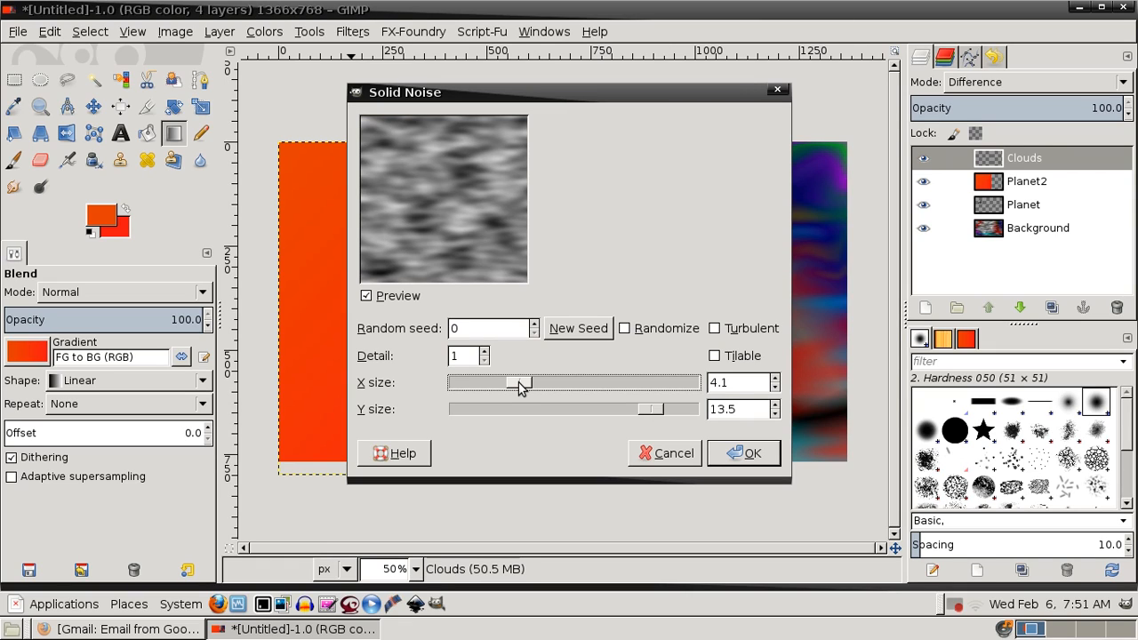
pyautogui.moveTo(651, 410); pyautogui.dragTo(642, 414)
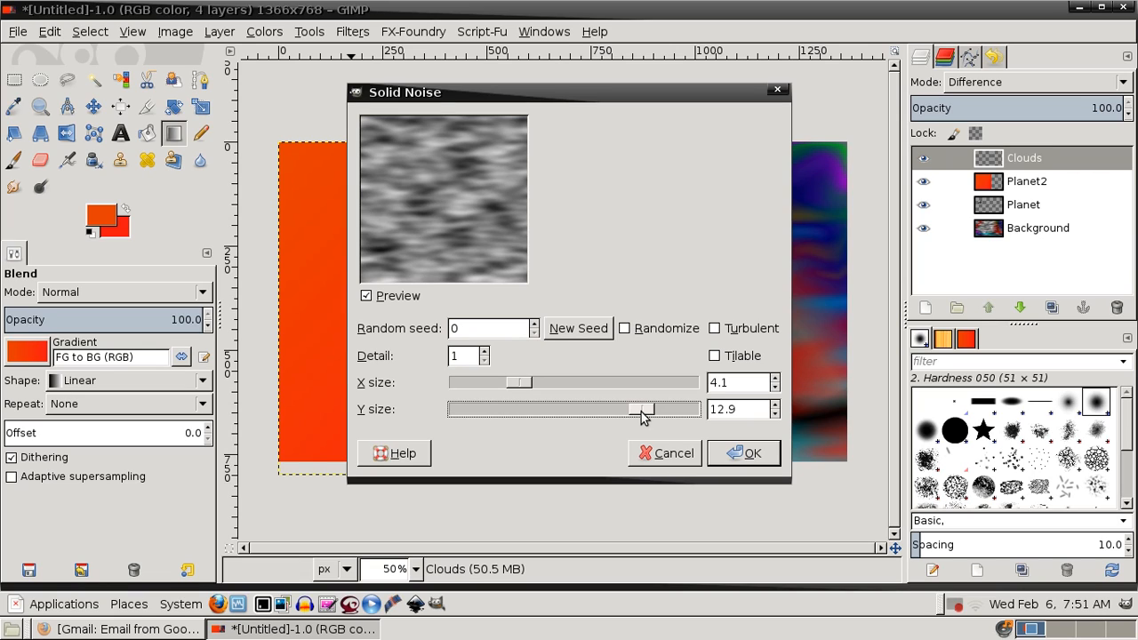
pyautogui.moveTo(642, 415); pyautogui.dragTo(637, 417)
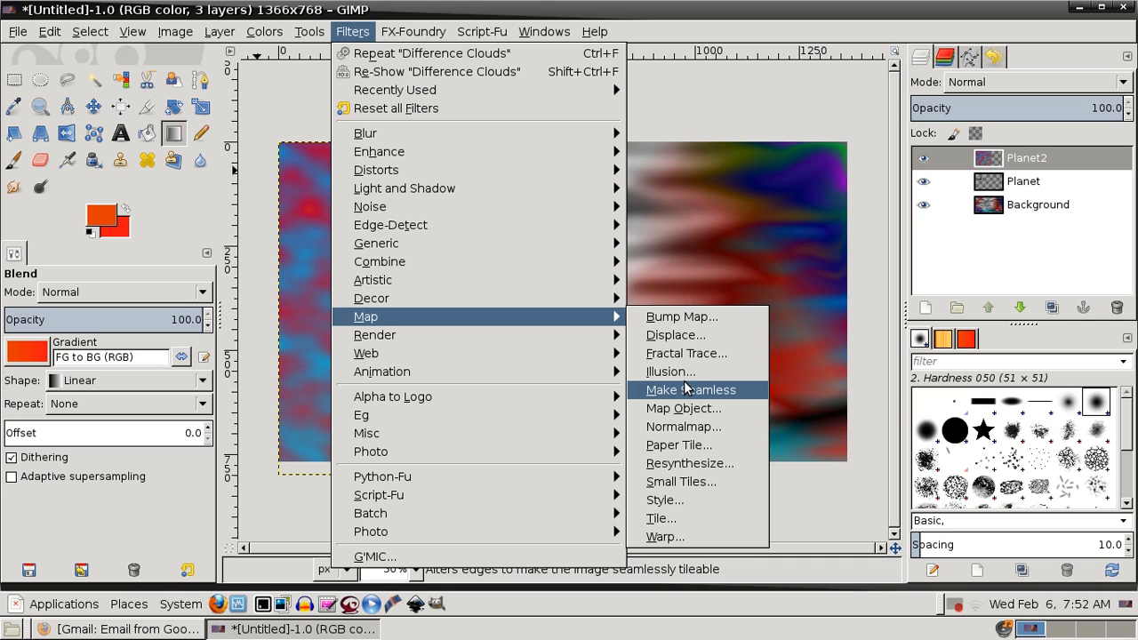
# Step: Map the Planet2 layer onto a sphere with rotation X -42.3, Y -54.8 and Z -32.9
pyautogui.click(683, 408)
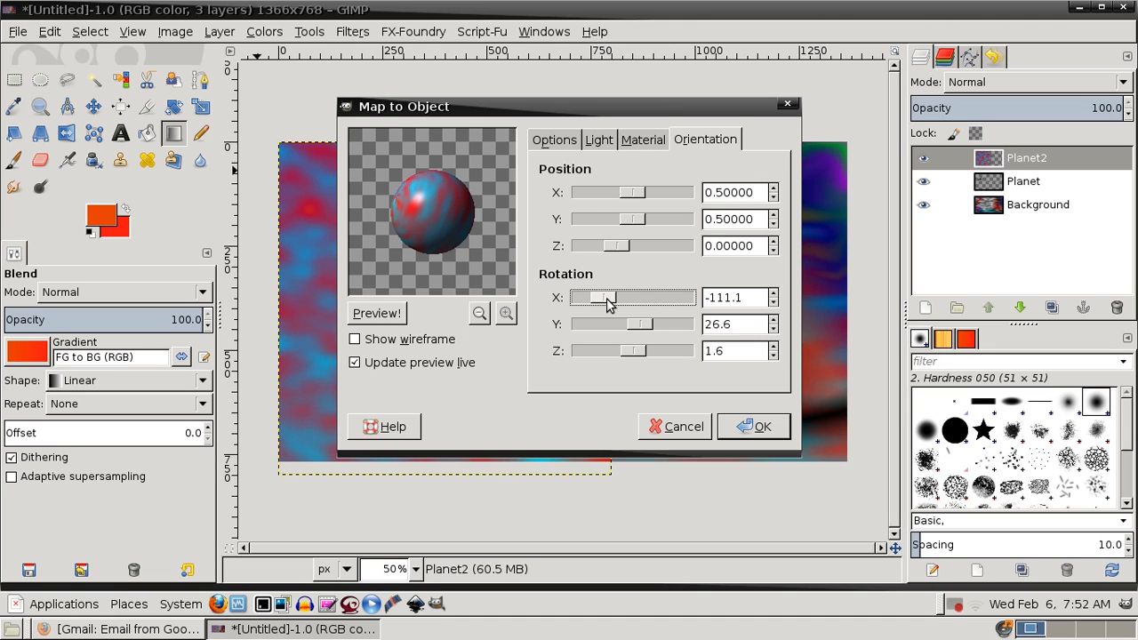
pyautogui.moveTo(606, 298); pyautogui.dragTo(624, 303)
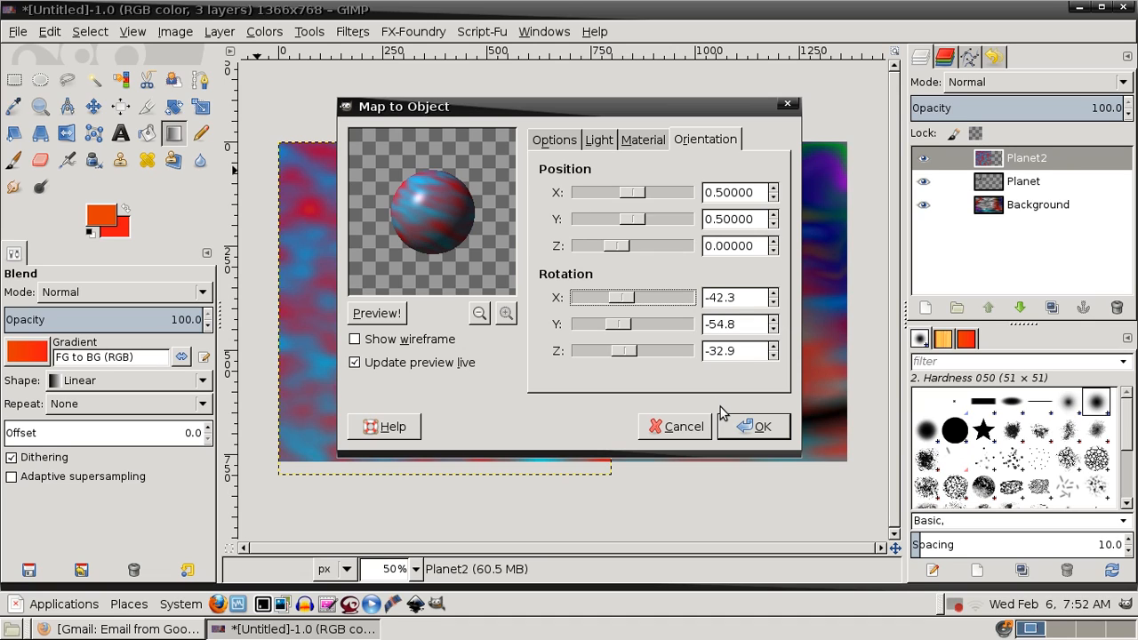
# Step: Lower the Planet2 layer beneath the Planet layer and move the large sphere to the right of the small planet
pyautogui.click(94, 107)
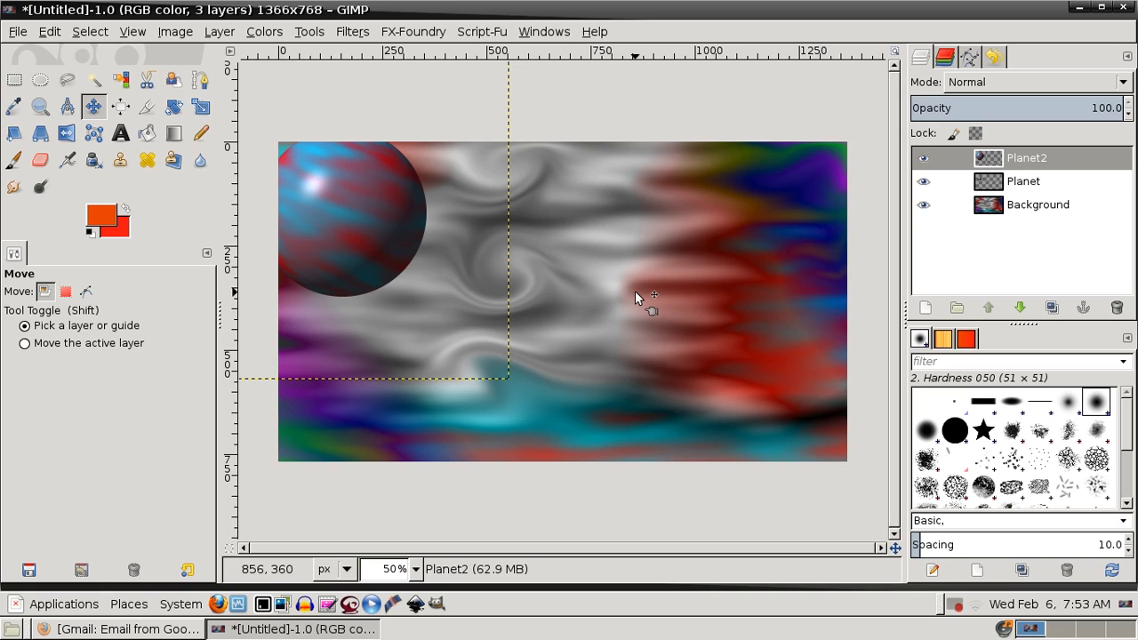
pyautogui.click(1021, 307)
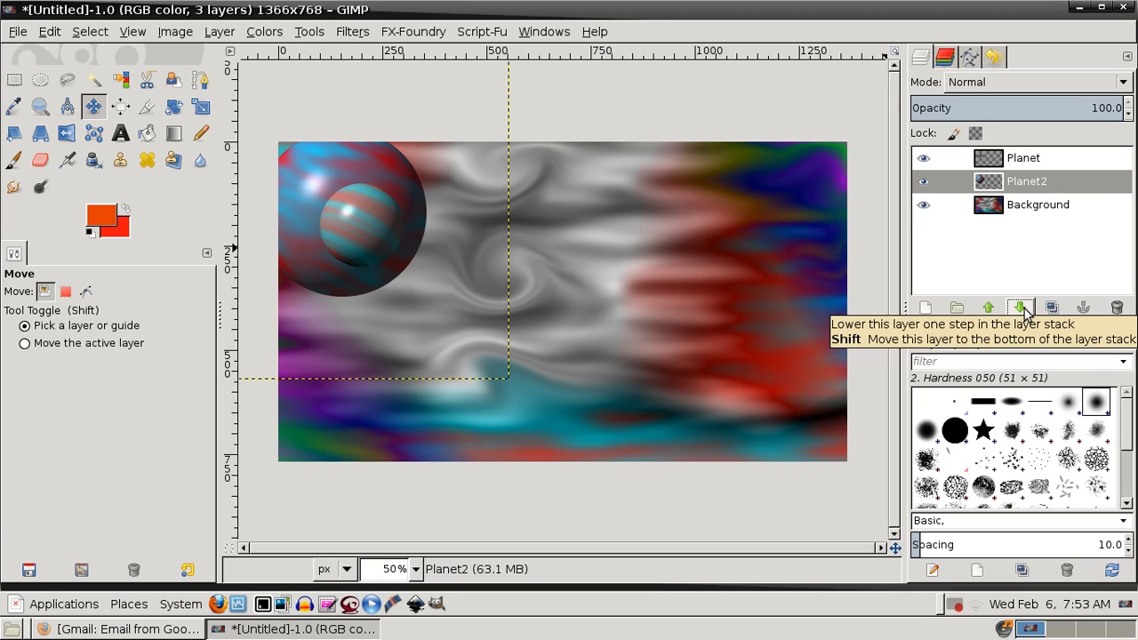
pyautogui.moveTo(387, 171); pyautogui.dragTo(511, 161)
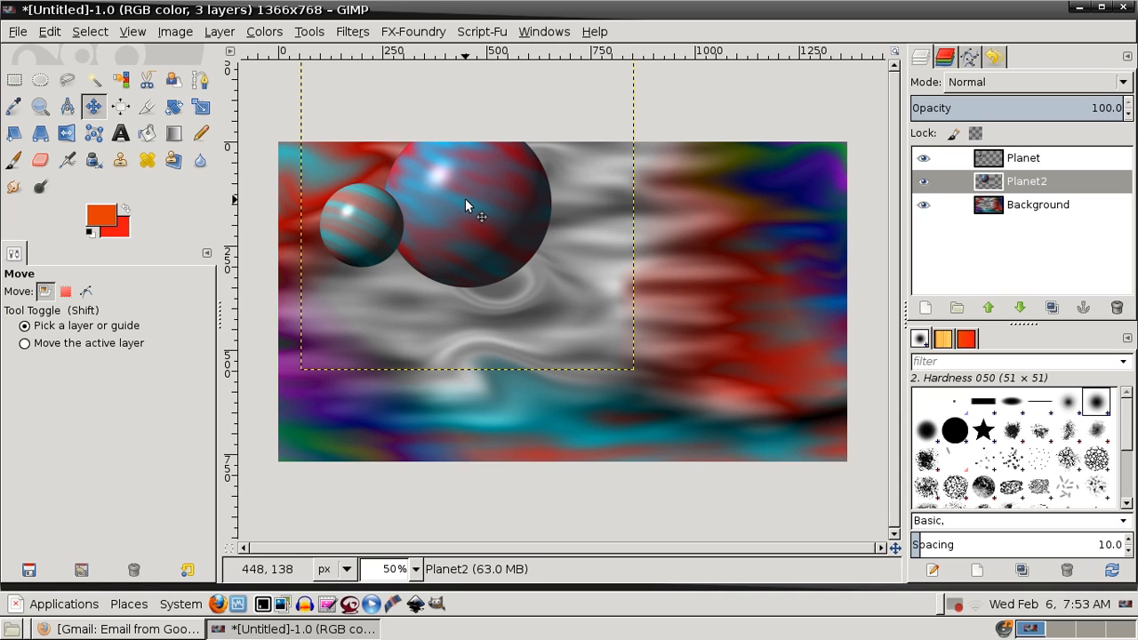
# Step: Add a Flame layer filled with orange and render the Flame filter on it with variation Same, brightness 4.82 and the Custom gradient colormap
pyautogui.click(937, 299)
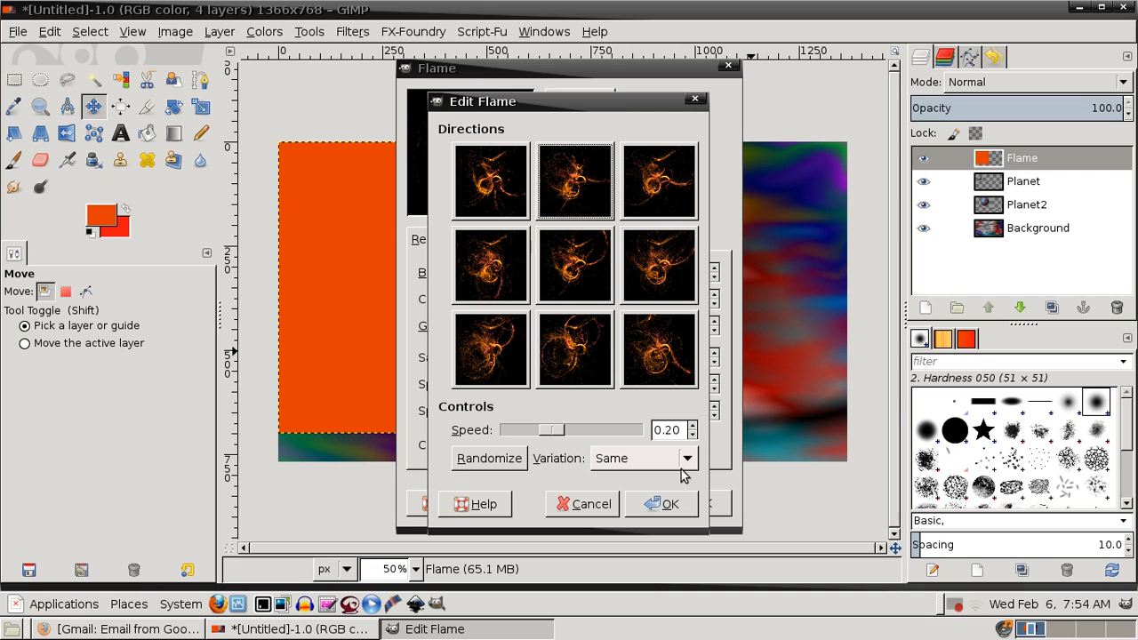
pyautogui.click(695, 505)
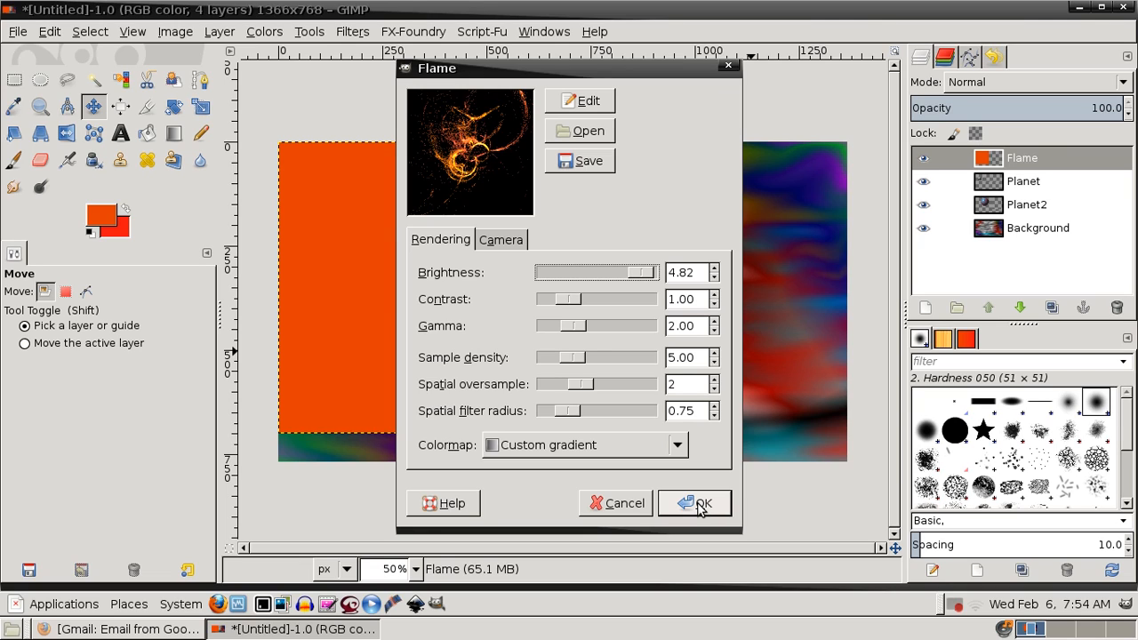
pyautogui.click(700, 503)
# Step: Try the rendered flame over the right part of the canvas, and place it where the two planets meet
pyautogui.moveTo(389, 301); pyautogui.dragTo(709, 269)
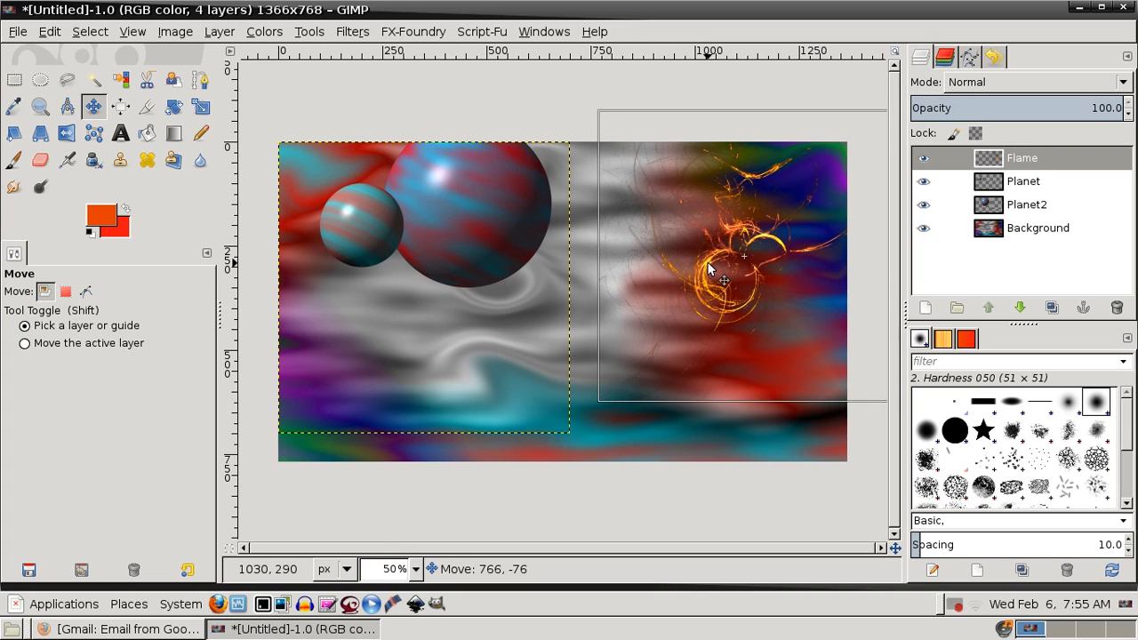
pyautogui.moveTo(709, 269); pyautogui.dragTo(708, 268)
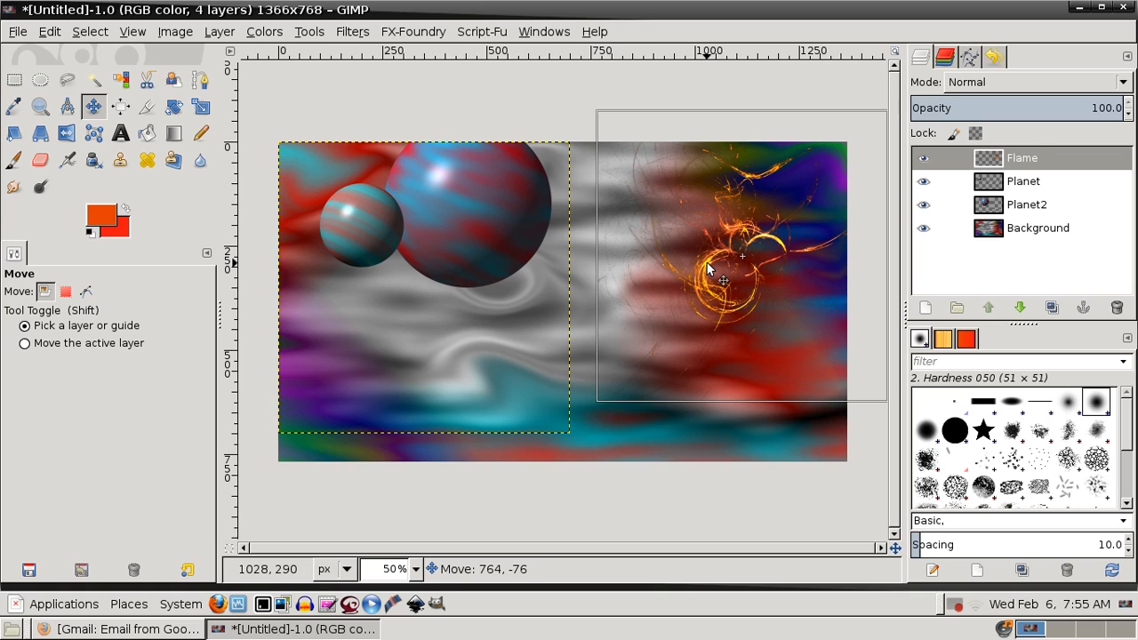
pyautogui.moveTo(708, 268); pyautogui.dragTo(737, 242)
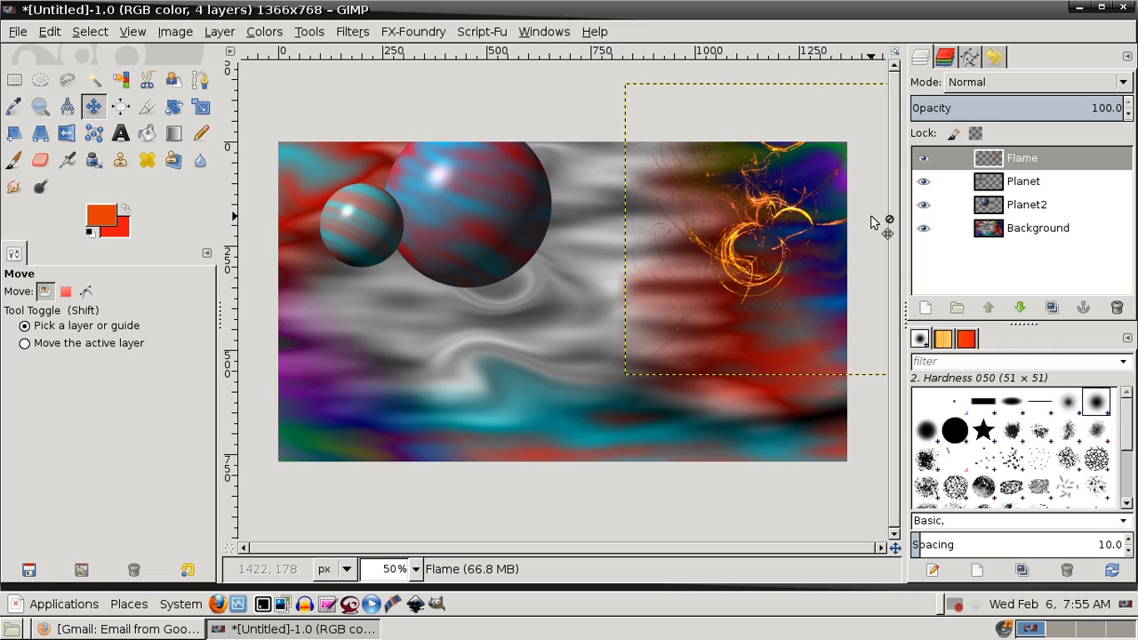
pyautogui.moveTo(758, 207); pyautogui.dragTo(759, 207)
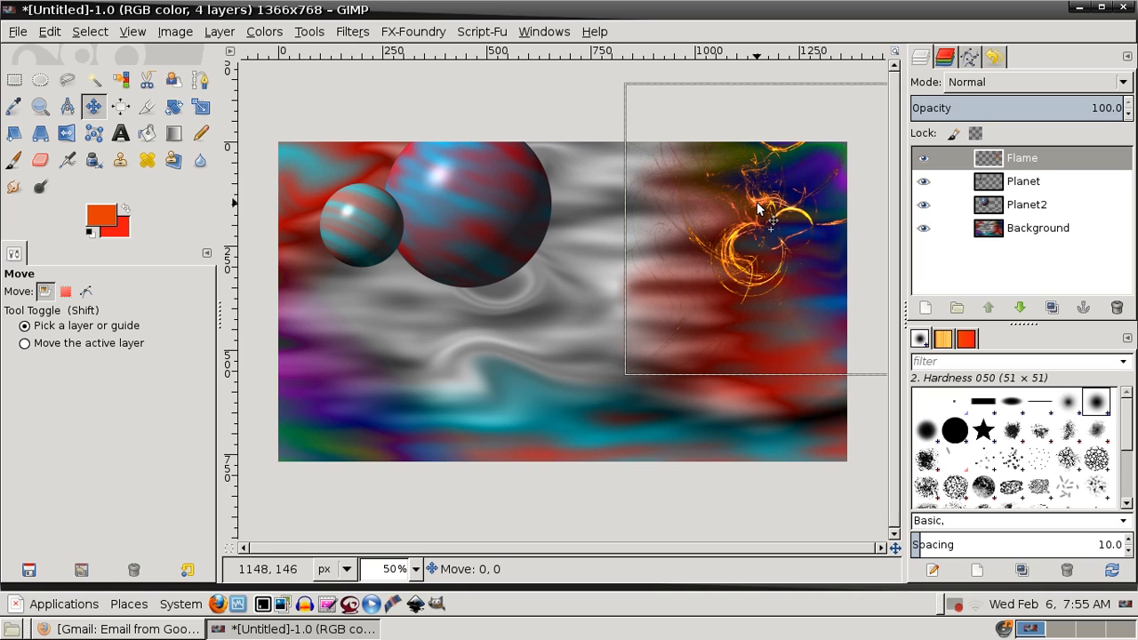
pyautogui.moveTo(759, 207); pyautogui.dragTo(394, 217)
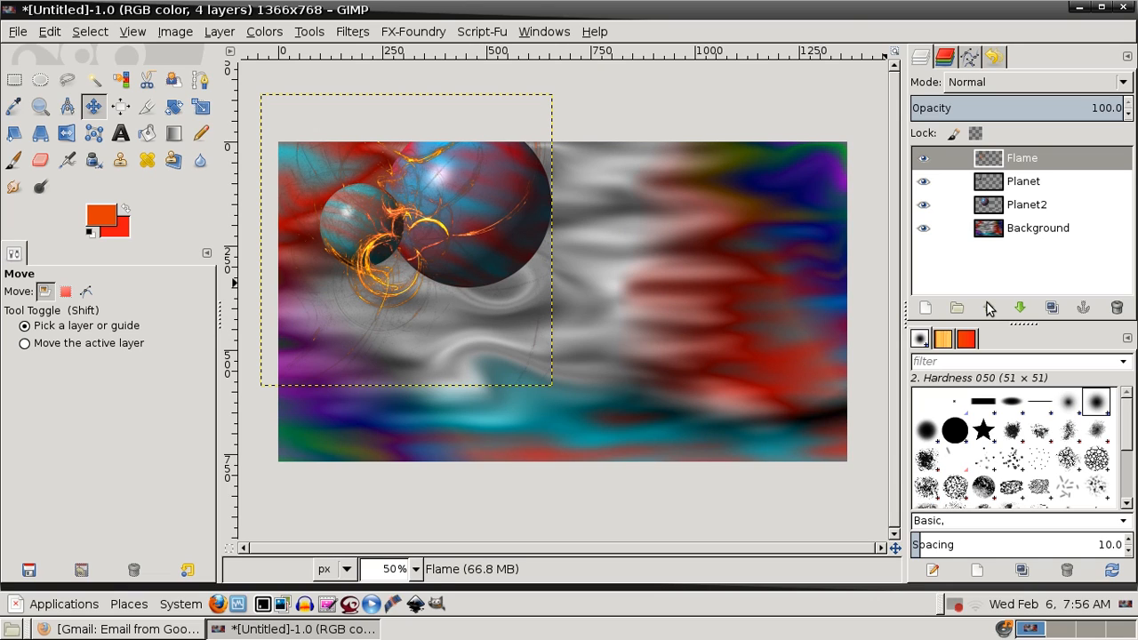
# Step: Try the Planet2 layer beneath the Background layer, and move it to the top of the layer stack
pyautogui.click(1028, 204)
pyautogui.click(1020, 308)
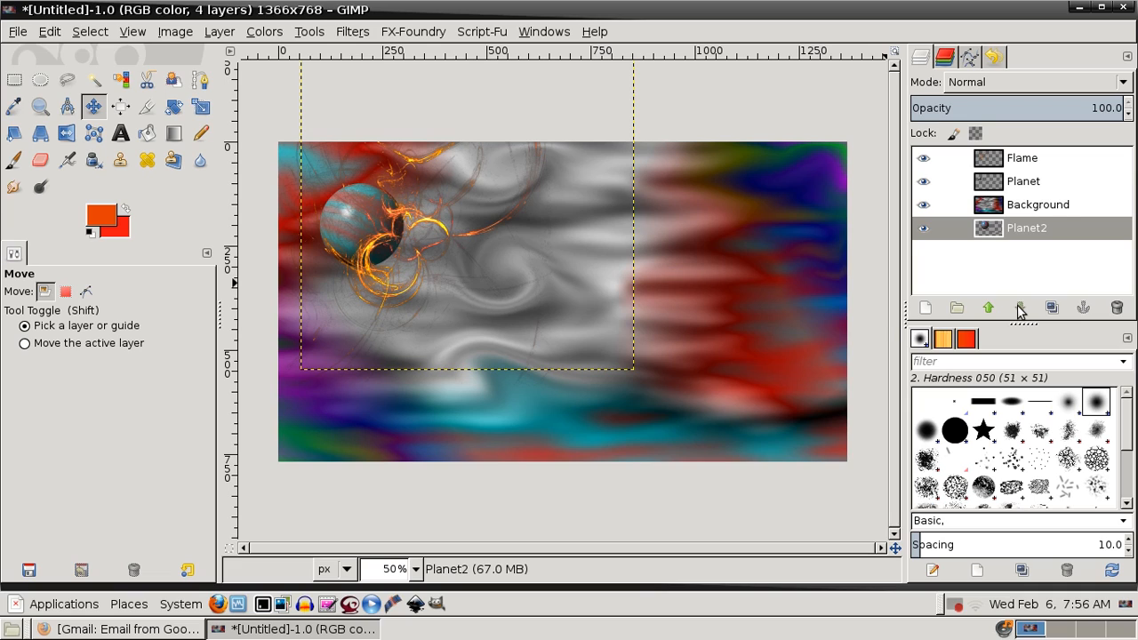
pyautogui.keyDown('shift'); pyautogui.click(992, 308); pyautogui.keyUp('shift')
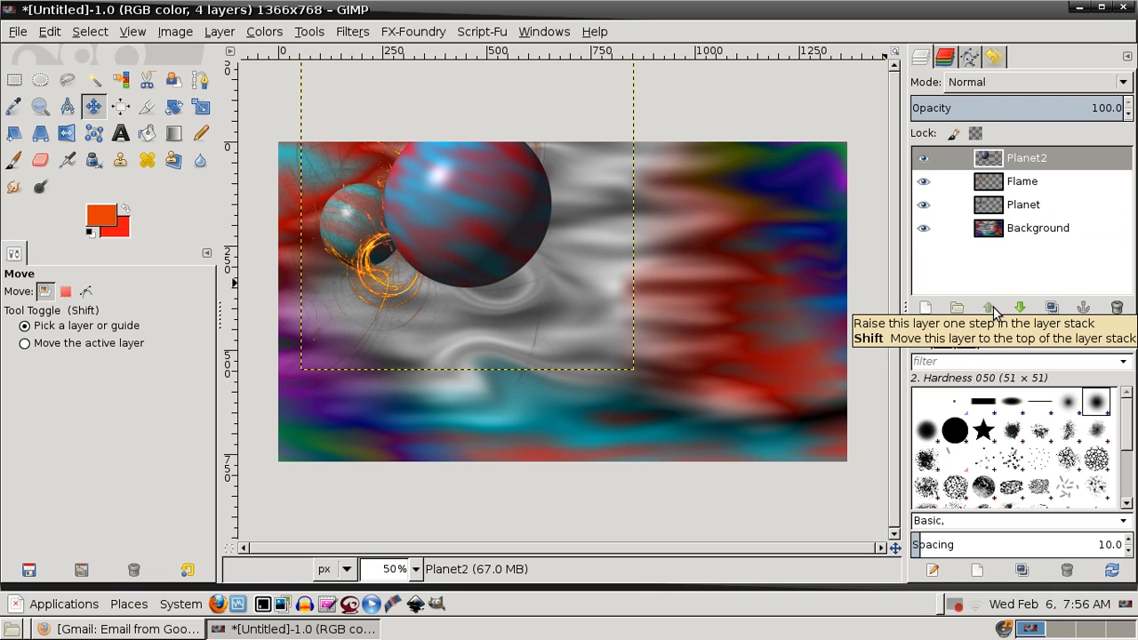